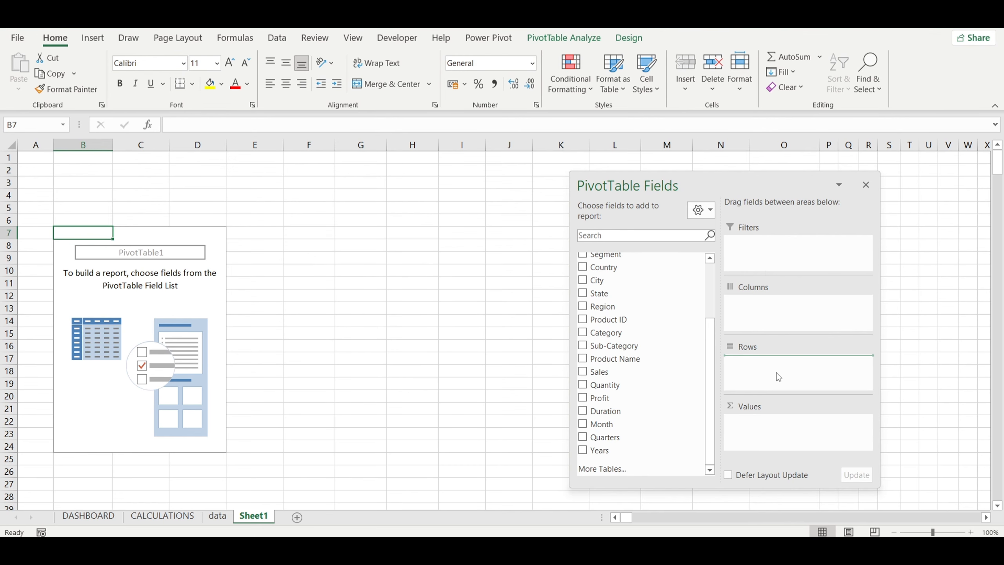
Add Sub-Category to the pivot table's rows and summarize Sales and Profit as values
left_click(615, 346)
left_click_drag(600, 372, 776, 432)
left_click_drag(623, 397, 757, 442)
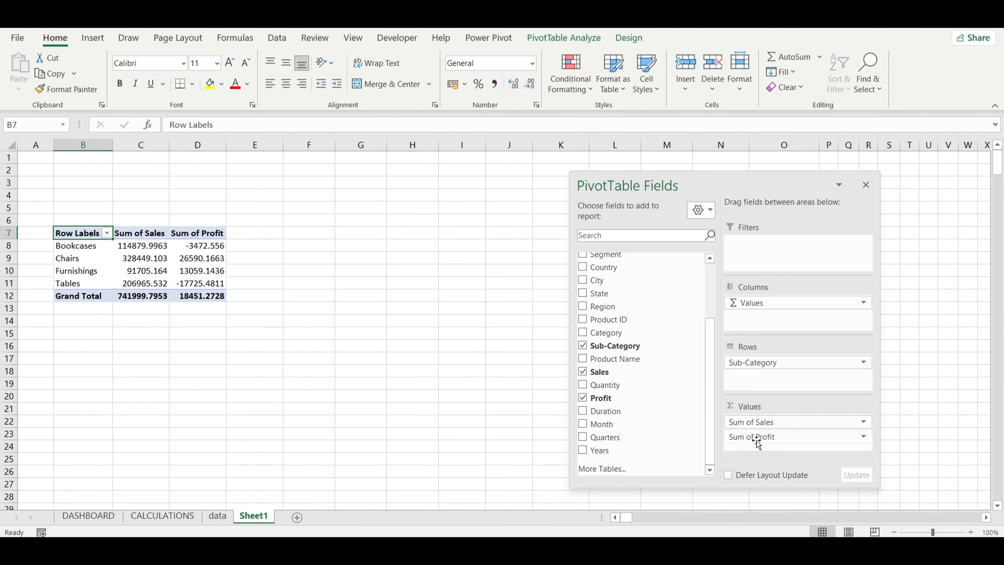
Replace Sub-Category with Month in the pivot table's rows, and remove the Sales and Profit values
left_click_drag(753, 362, 640, 361)
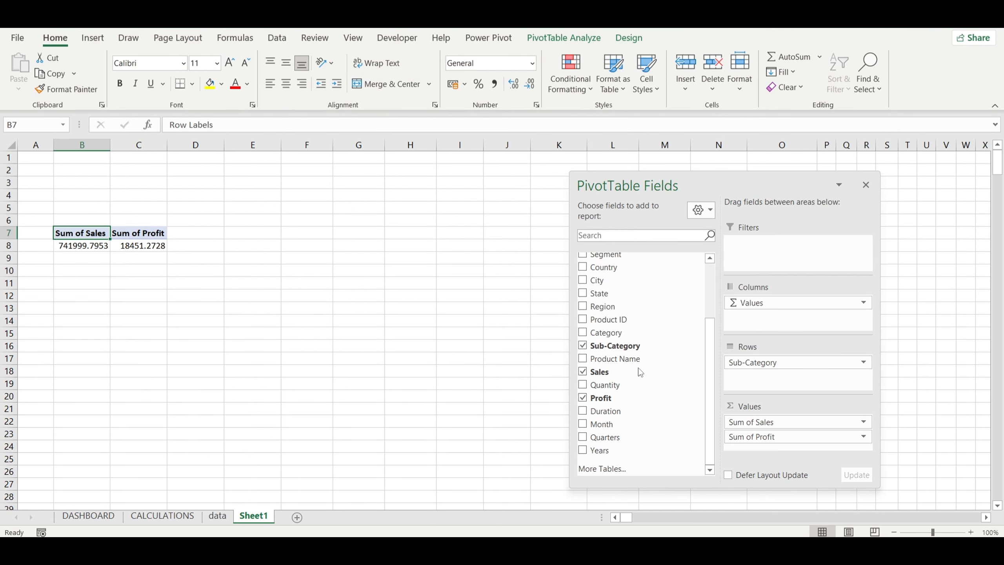
left_click_drag(628, 428, 795, 381)
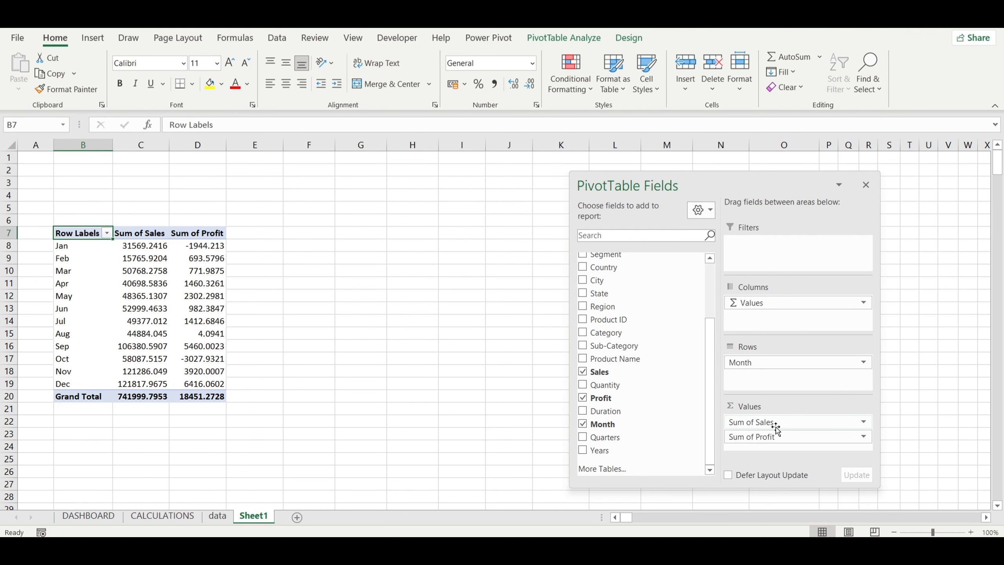
left_click_drag(774, 424, 635, 396)
left_click_drag(753, 420, 635, 395)
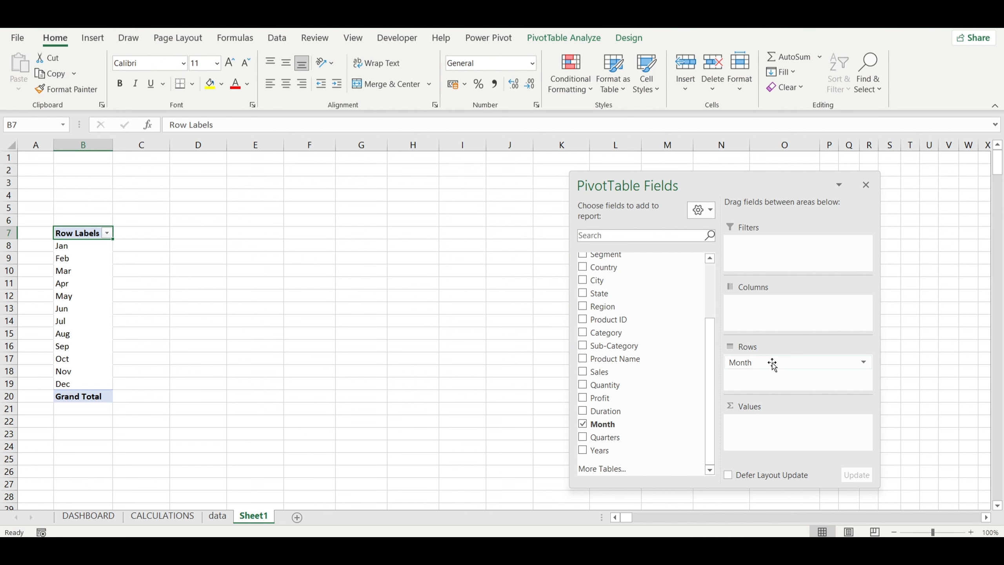
Replace Month with Quarters in the pivot table's rows and add Sales as the summed value
left_click(605, 423)
left_click_drag(632, 436, 784, 366)
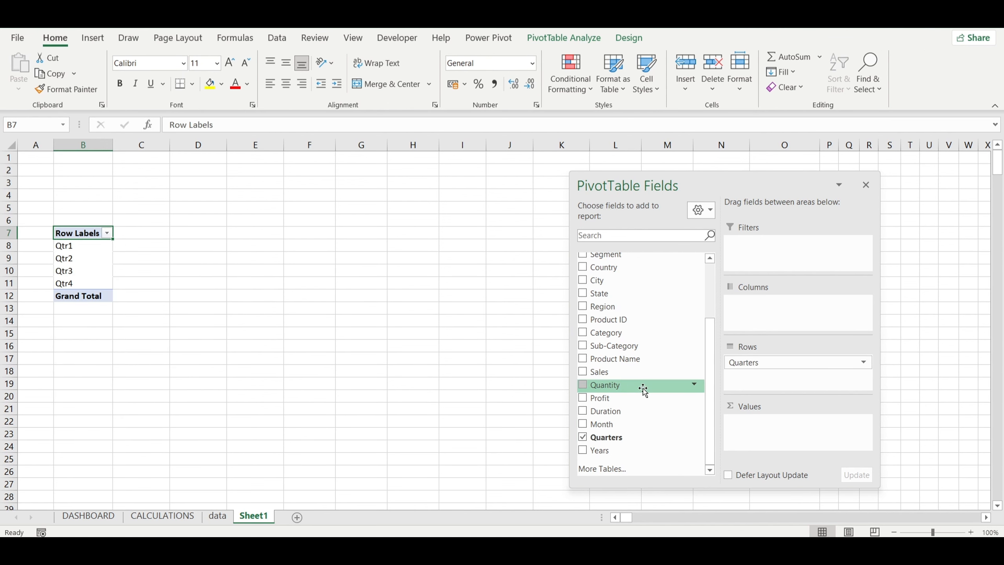
left_click_drag(635, 377, 807, 449)
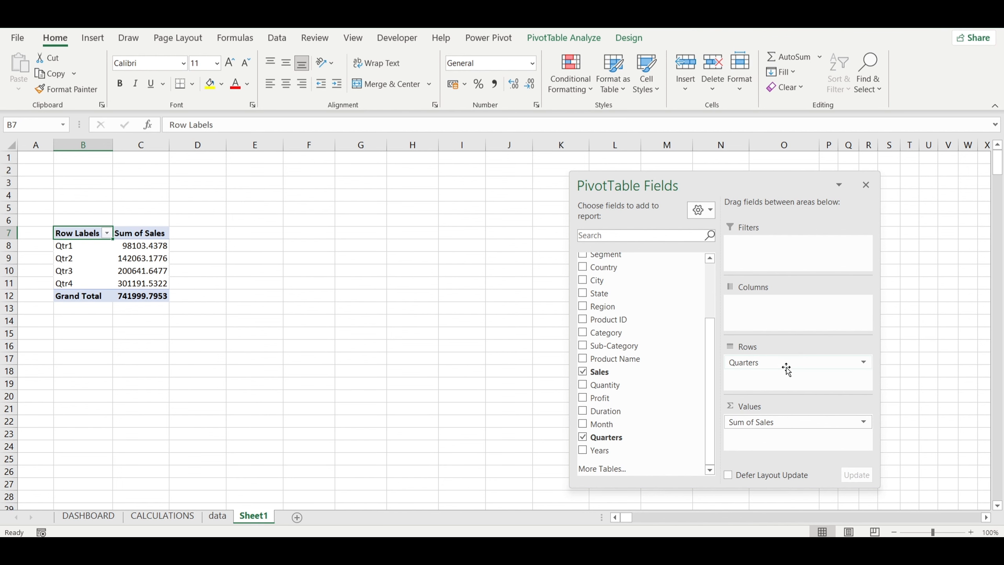
Replace Quarters with Years in the pivot table's rows
left_click_drag(786, 363, 615, 369)
left_click_drag(616, 451, 799, 378)
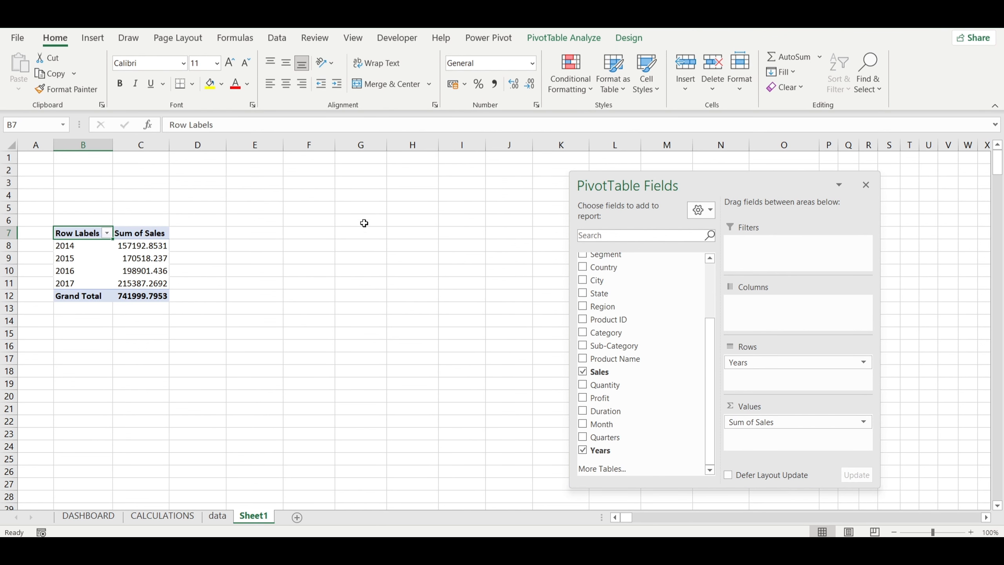
Insert a slicer for the Region field of the pivot table
left_click(165, 269)
left_click(489, 37)
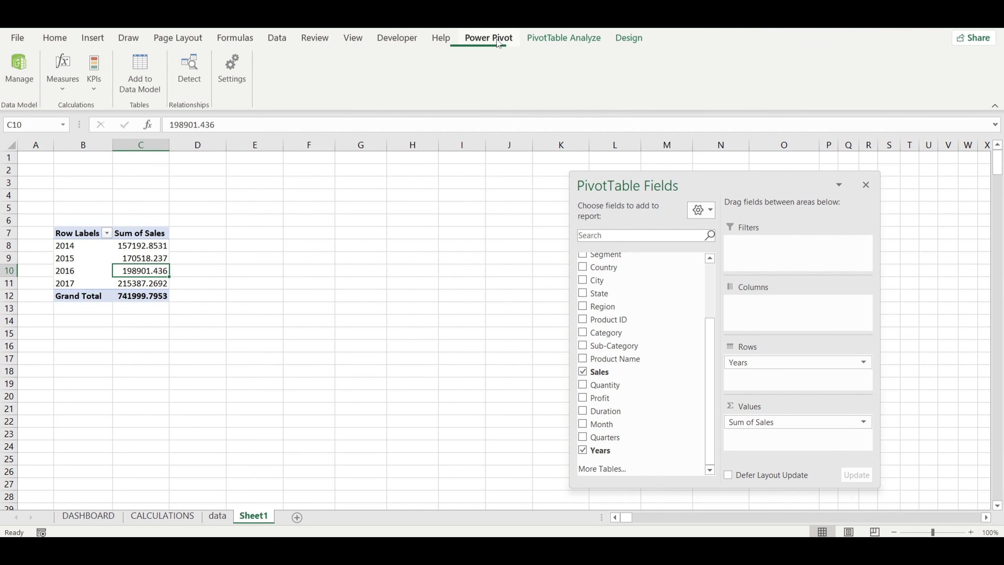
left_click(580, 39)
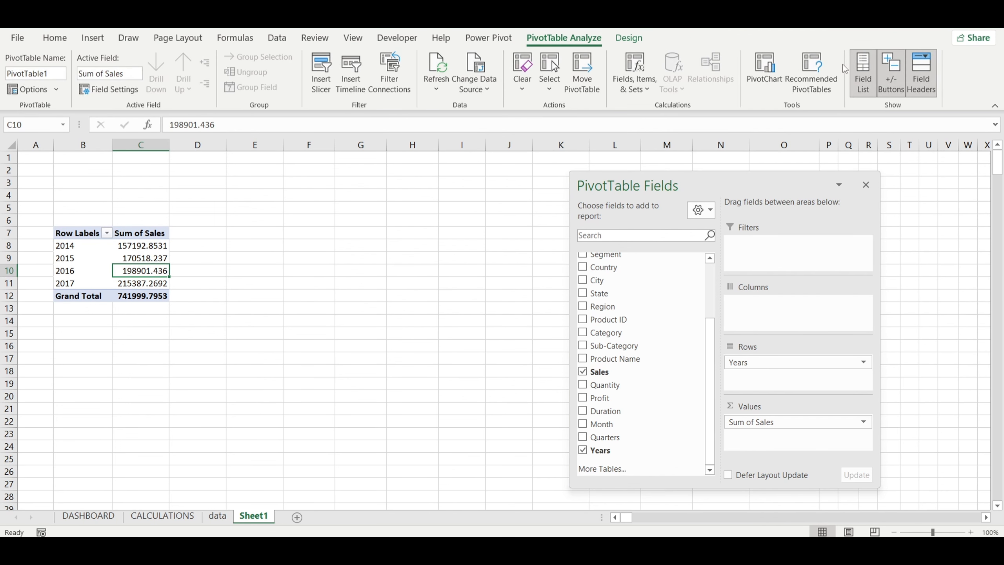
left_click(328, 73)
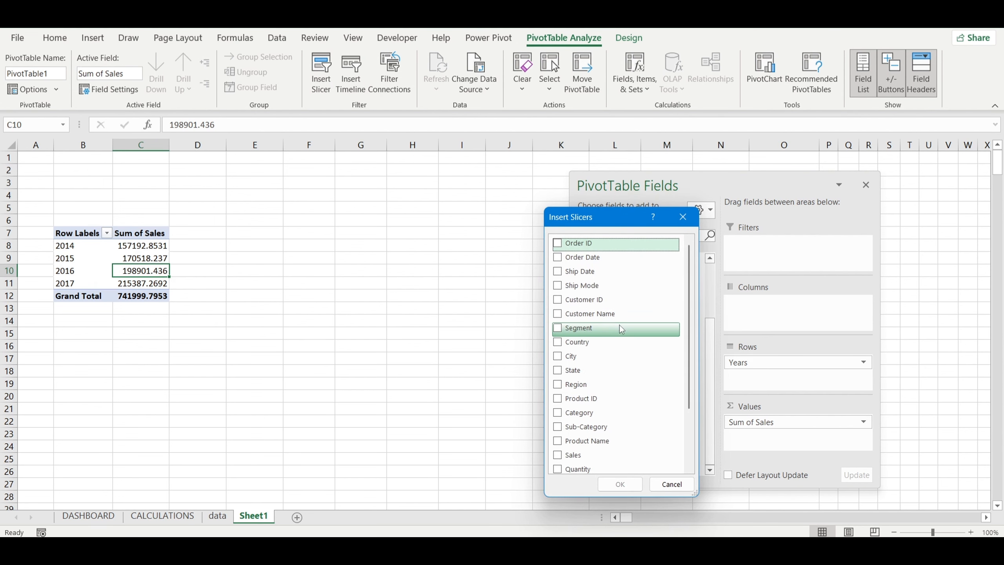
left_click(570, 384)
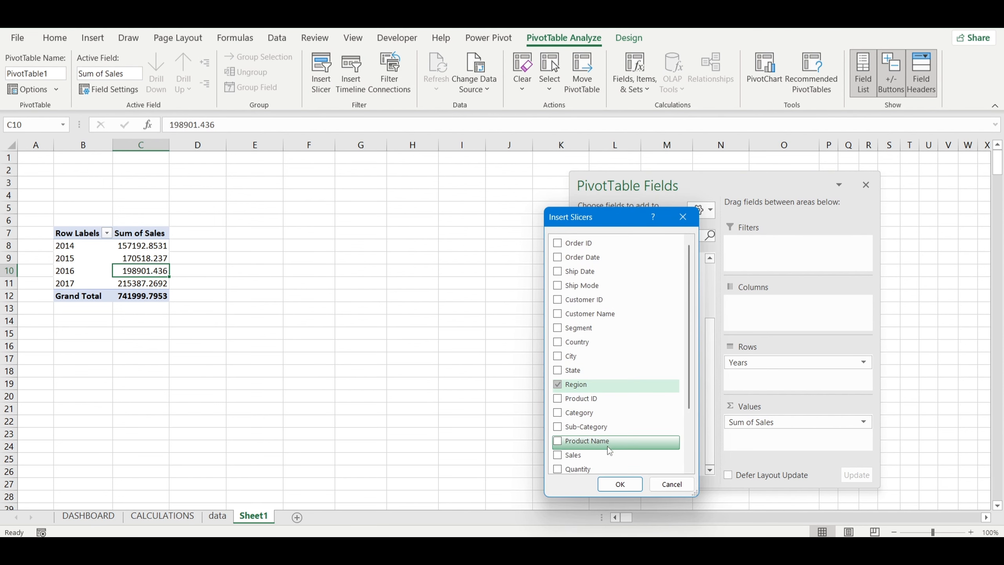
left_click(619, 483)
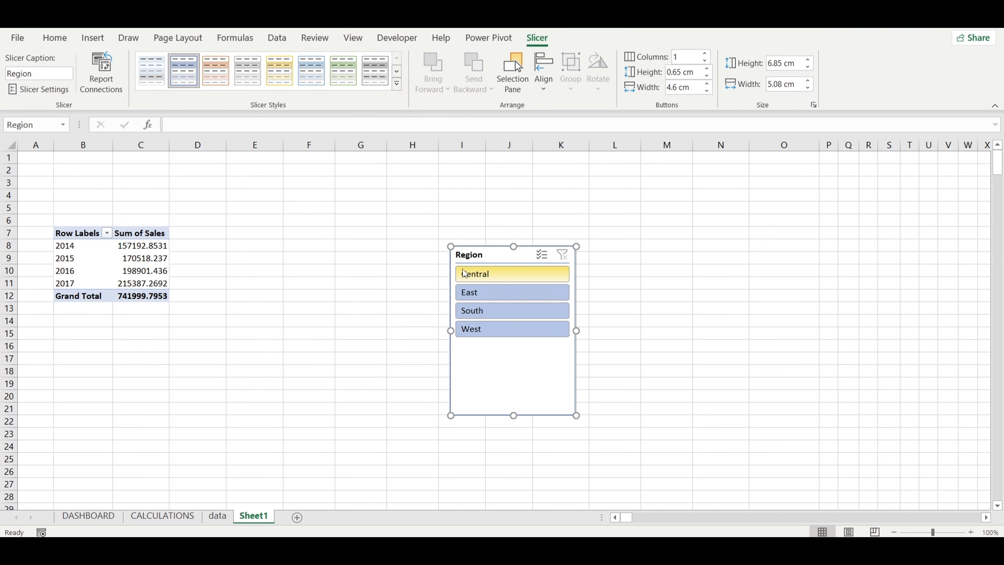
Filter the pivot table with the Region slicer by Central, East, West and South one at a time, and clear the filter
left_click(489, 278)
left_click(497, 292)
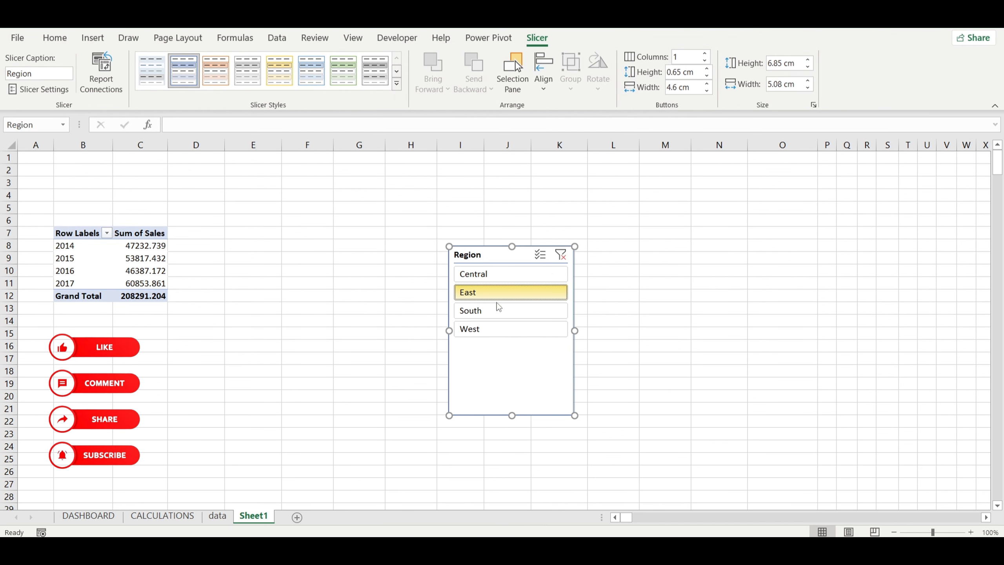
left_click(500, 327)
left_click(502, 311)
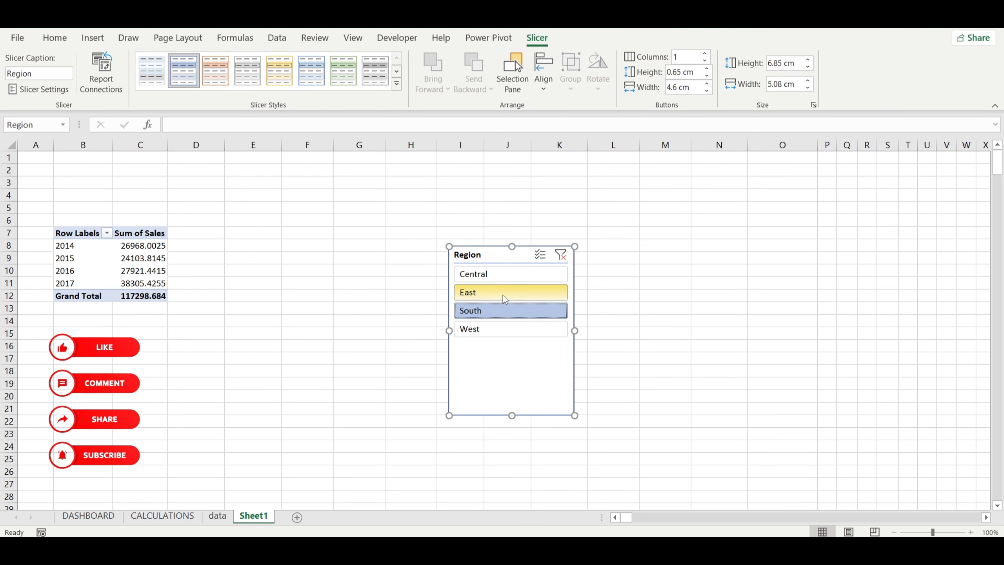
left_click(501, 273)
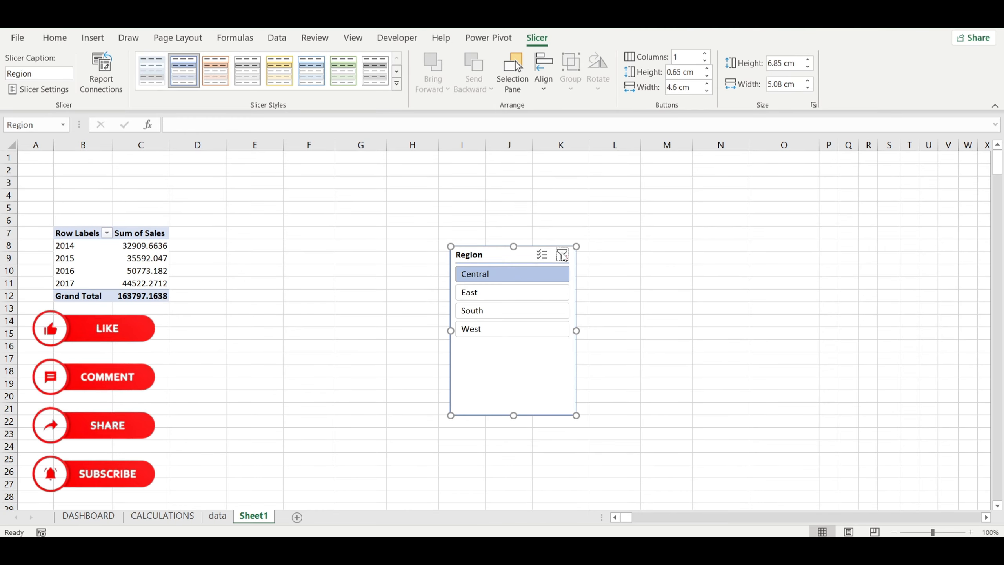
left_click(562, 255)
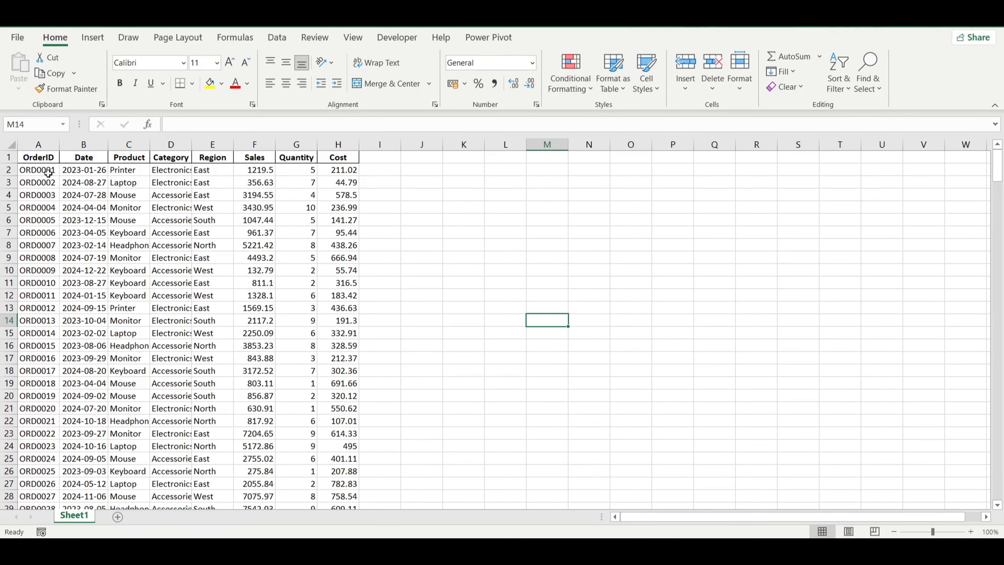
Examine the headers, columns and rows of the order dataset from OrderID to Cost
left_click(38, 158)
left_click(40, 181)
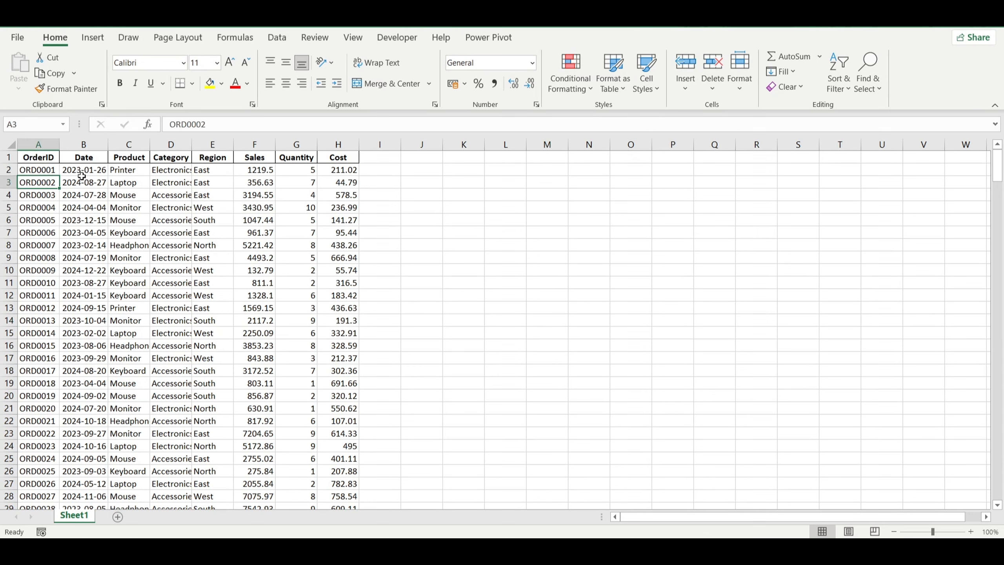
left_click(230, 180)
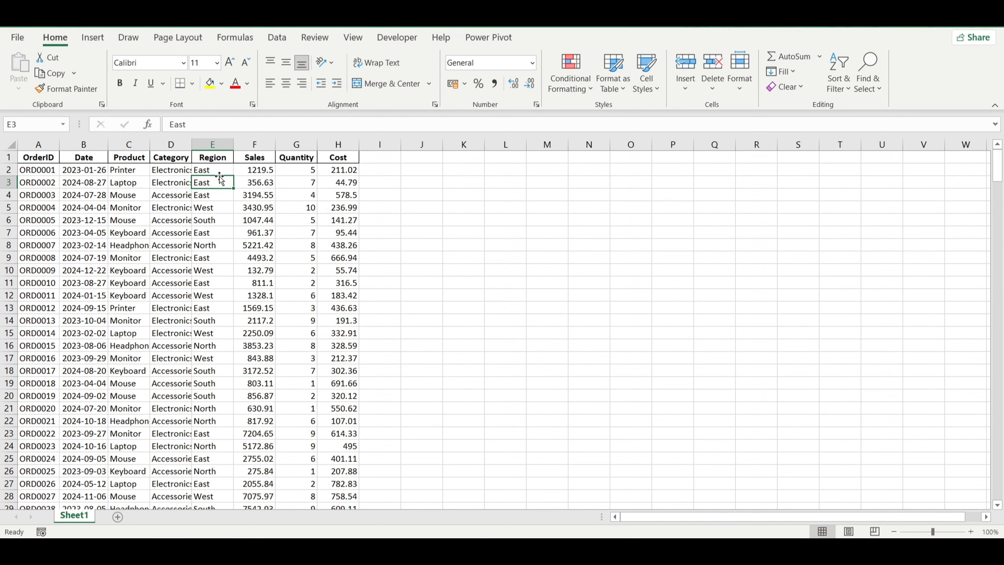
left_click(83, 142)
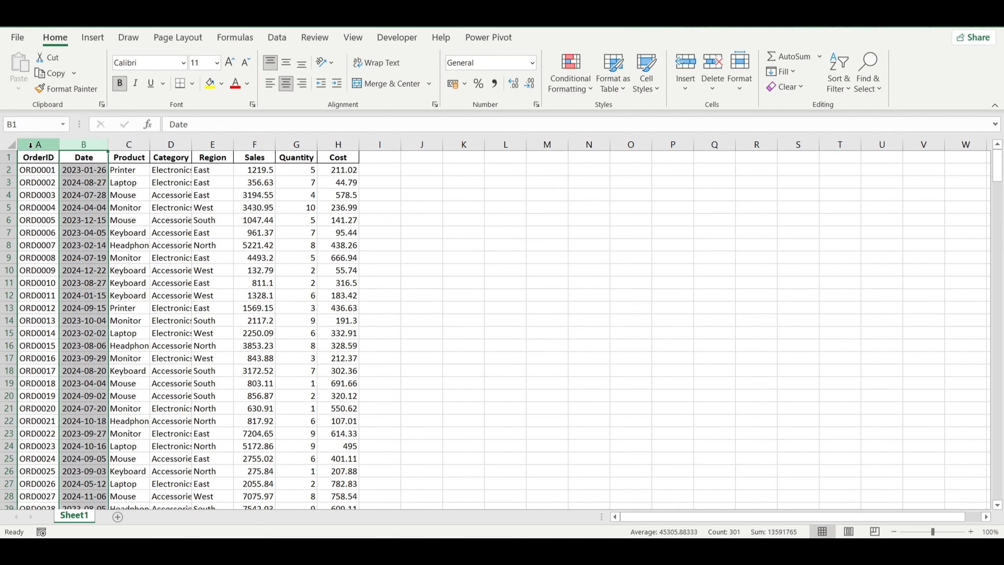
left_click(5, 182)
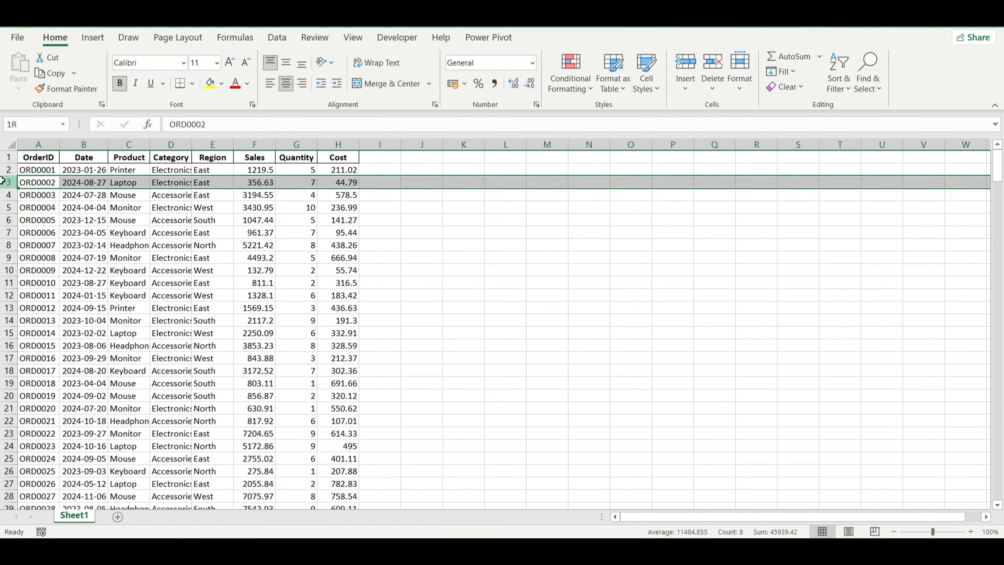
left_click(83, 145)
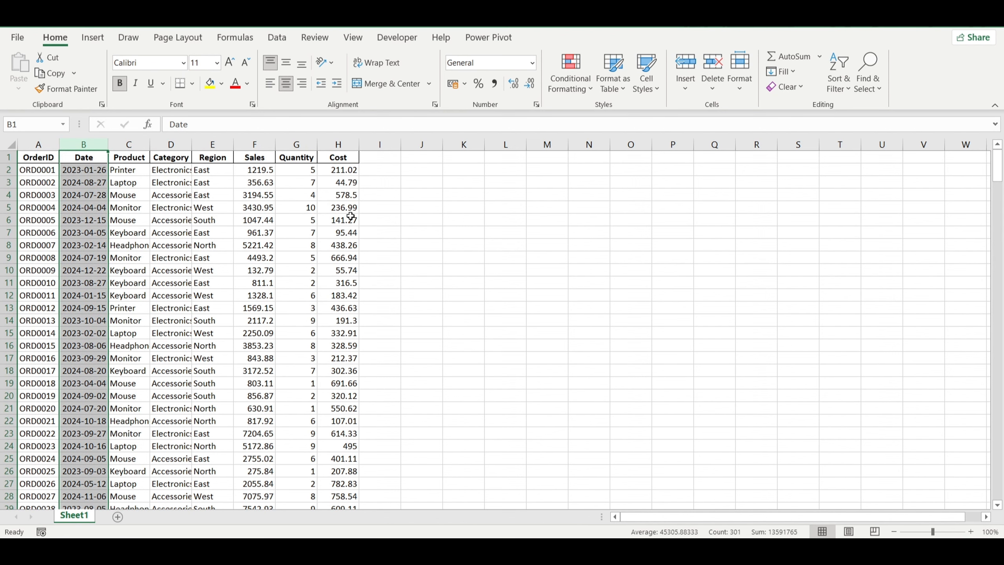
left_click(399, 242)
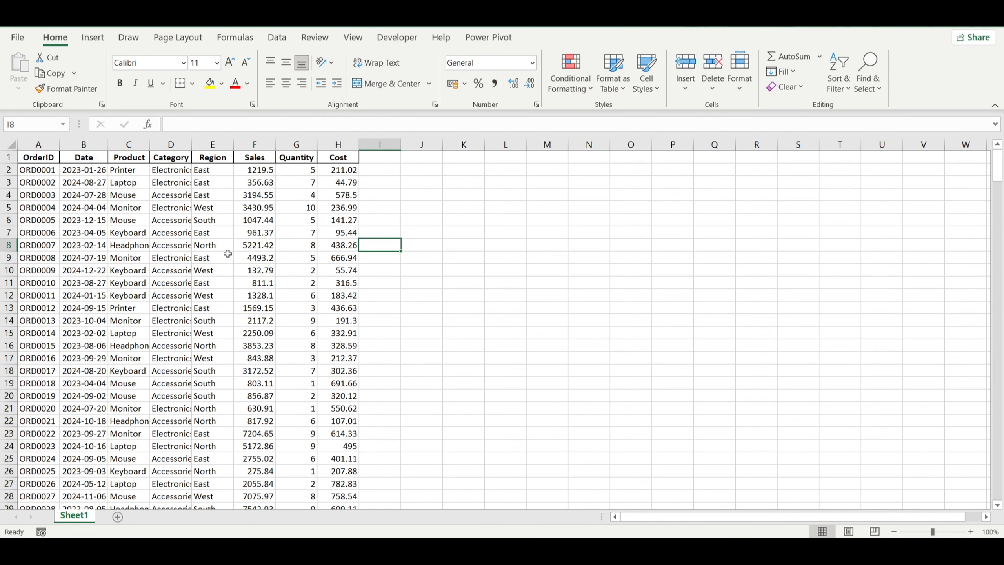
left_click(247, 242)
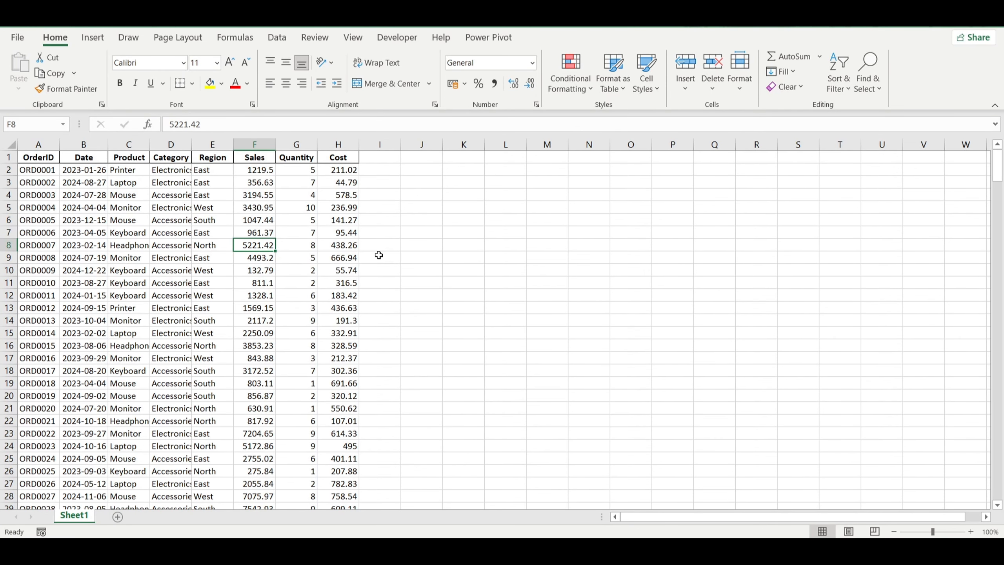
scroll(379, 255, "down", 2)
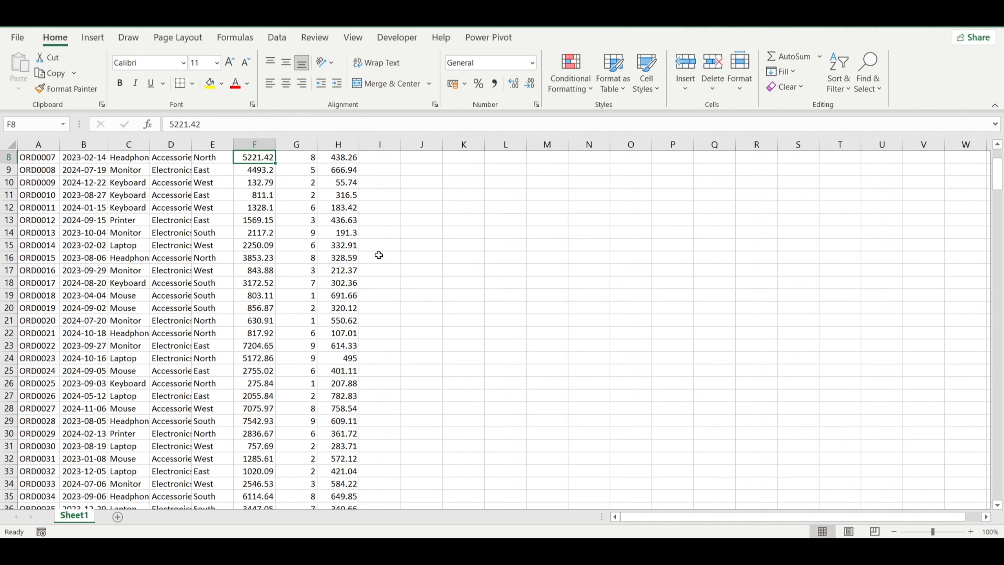
scroll(379, 255, "up", 3)
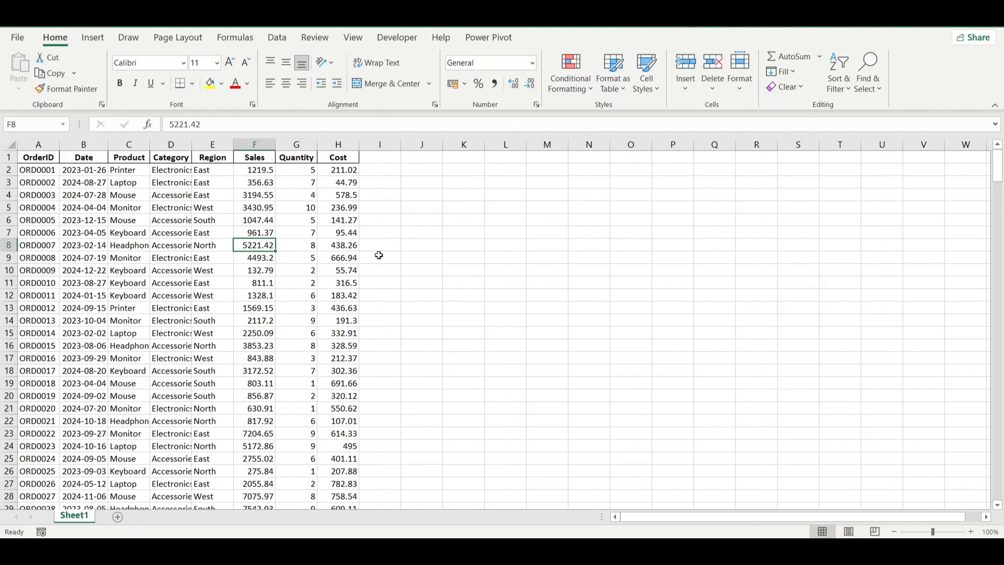
Check the OrderID, Date and Product entries and read through the order records past row 100
left_click(41, 171)
left_click(79, 170)
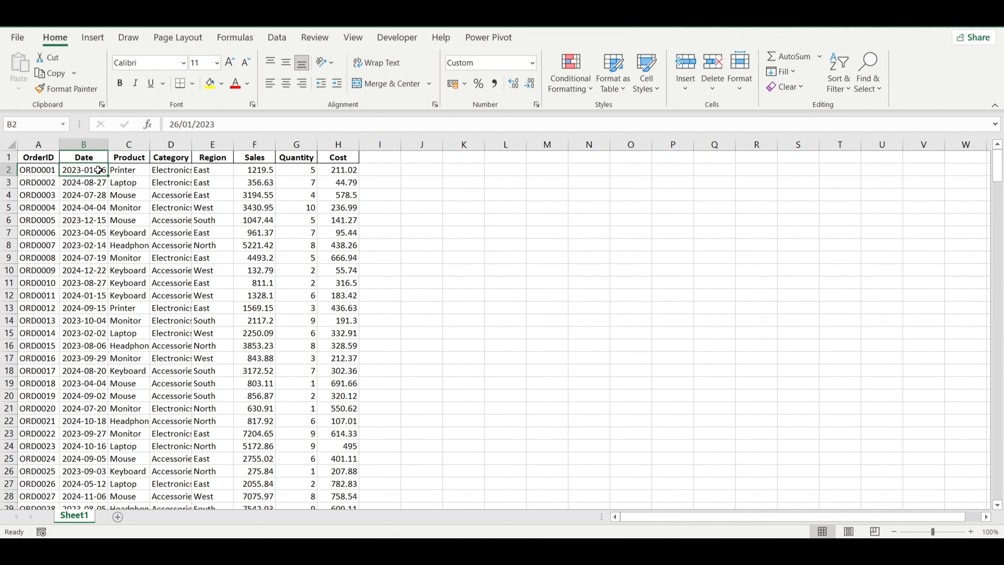
left_click(141, 208)
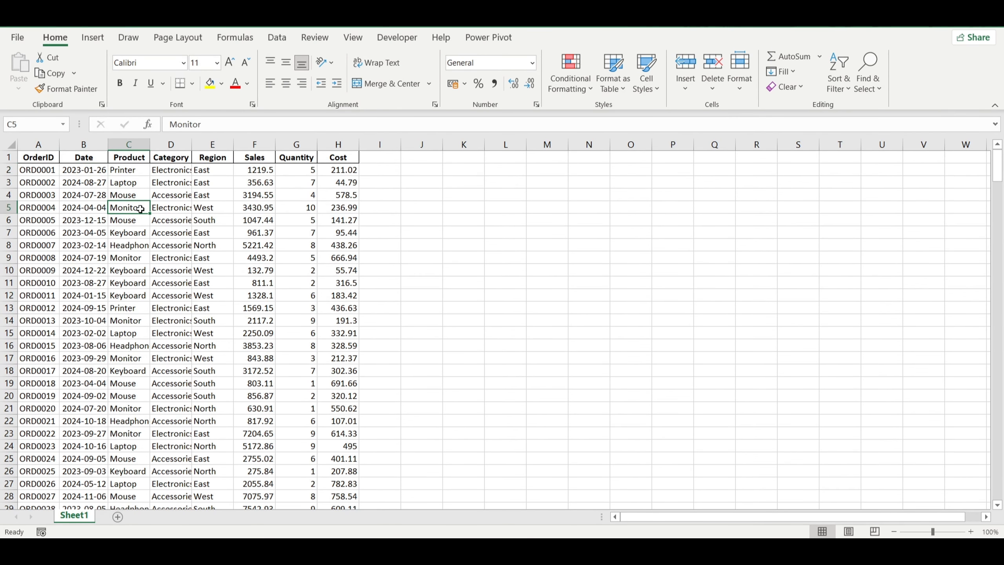
scroll(140, 208, "down", 16)
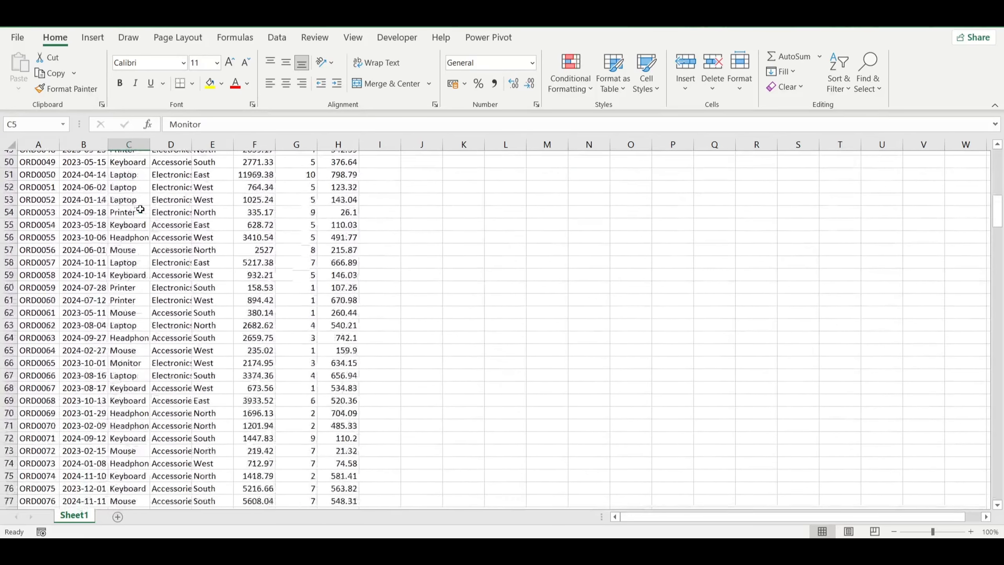
scroll(141, 209, "down", 10)
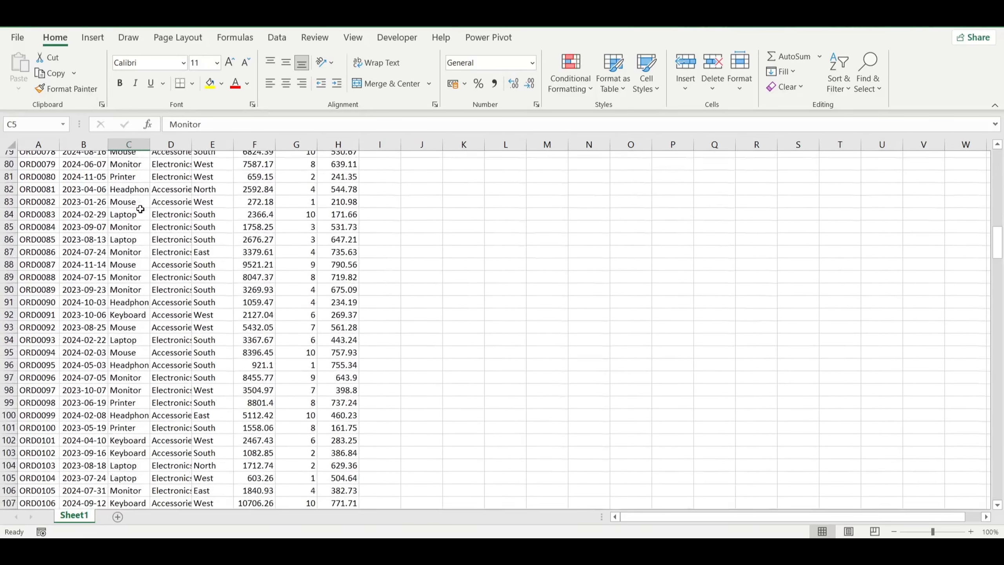
scroll(140, 209, "down", 4)
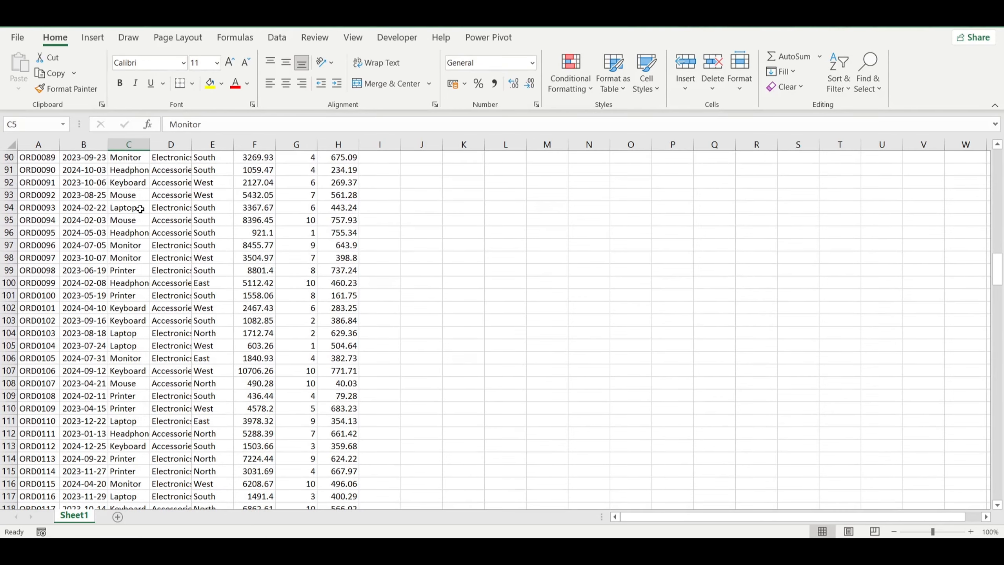
scroll(141, 209, "up", 20)
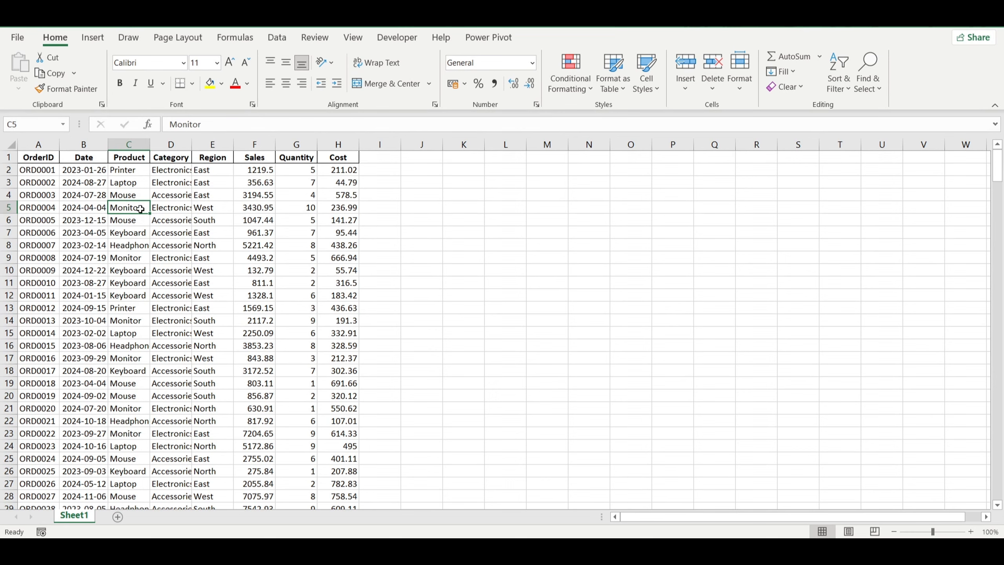
Convert the whole data range A1:H301 into a table with headers
key("ctrl+a")
key("ctrl+t")
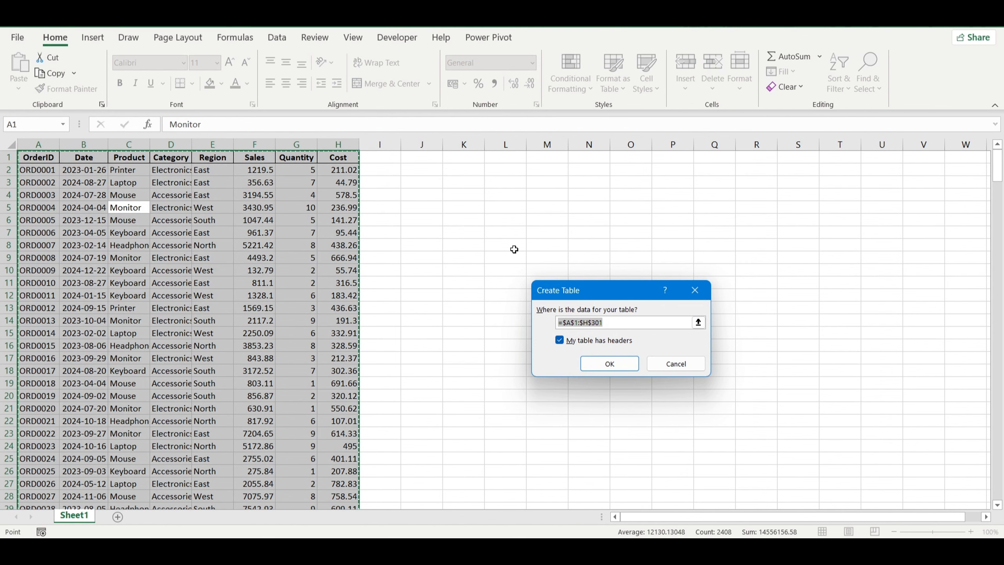
left_click(609, 363)
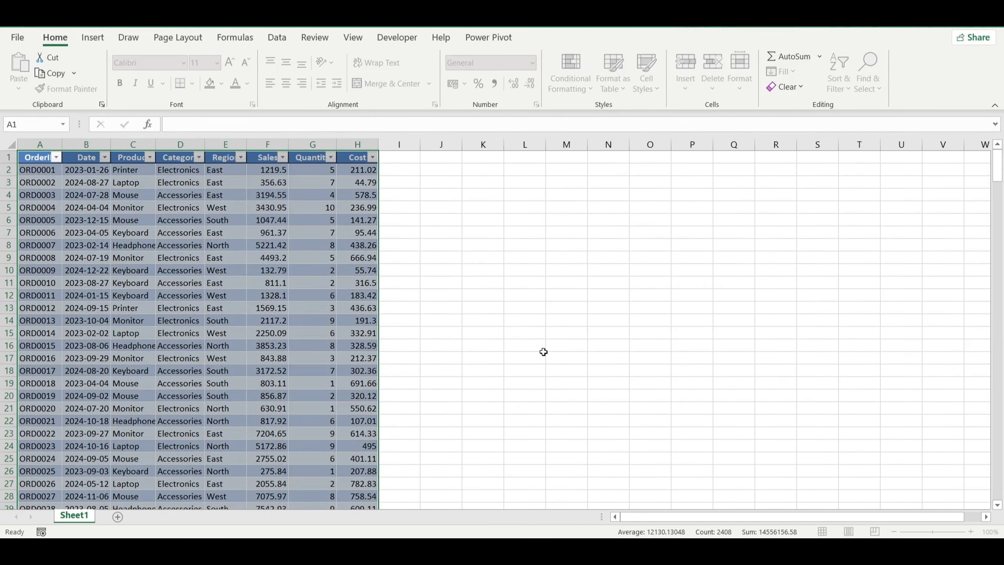
Create a pivot table from Table1 on a new worksheet, and reposition and enlarge its floating field list
left_click(320, 282)
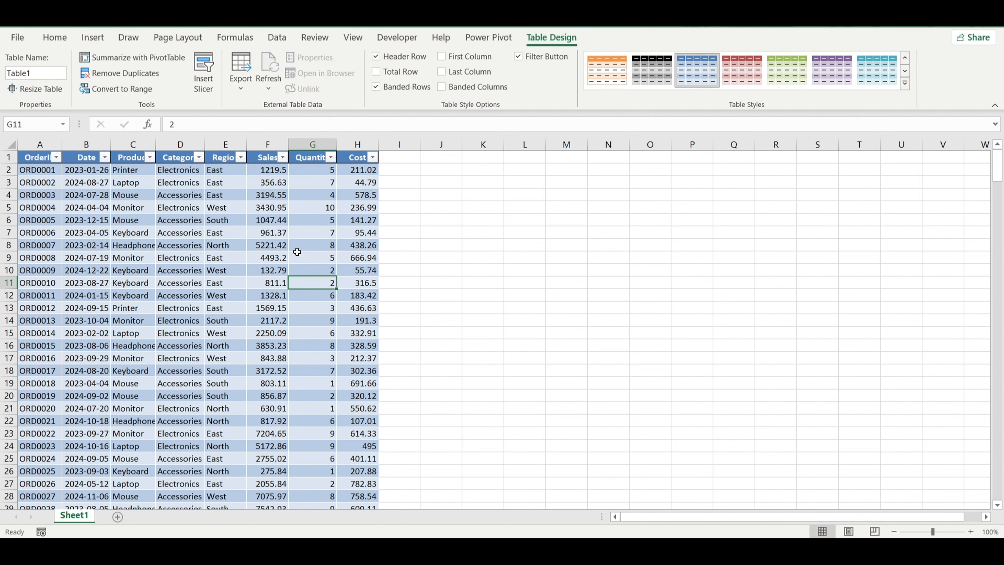
left_click(93, 37)
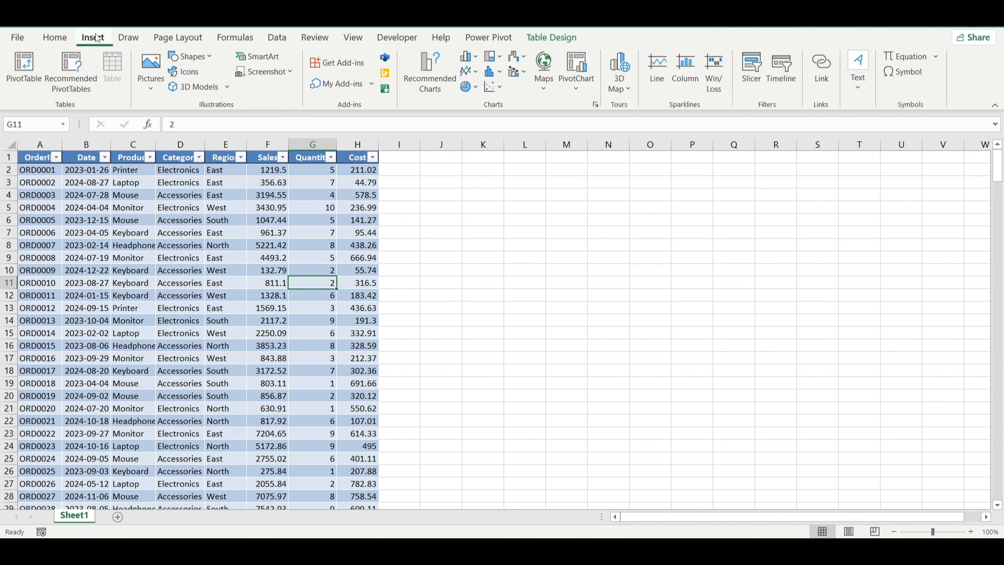
left_click(24, 74)
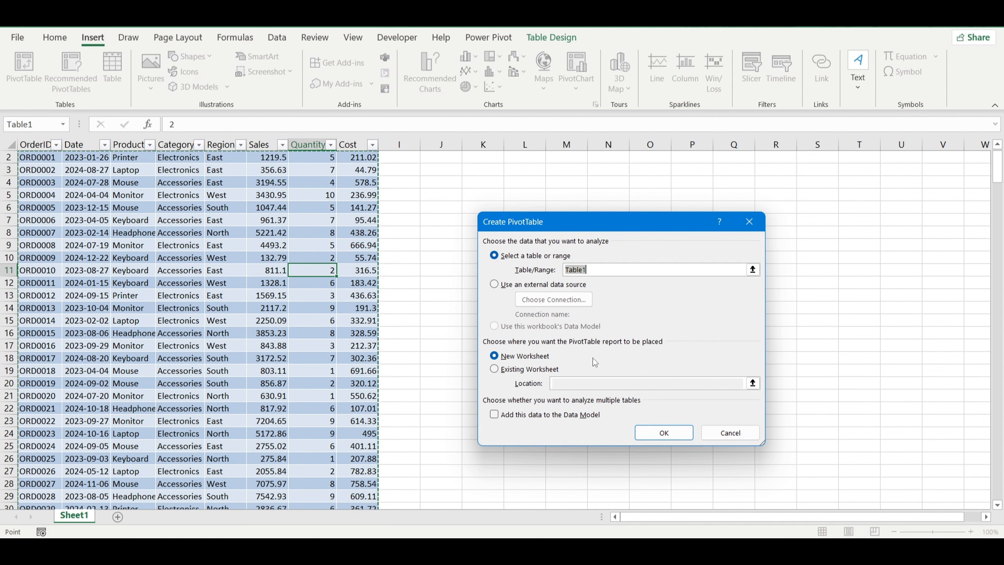
left_click(663, 433)
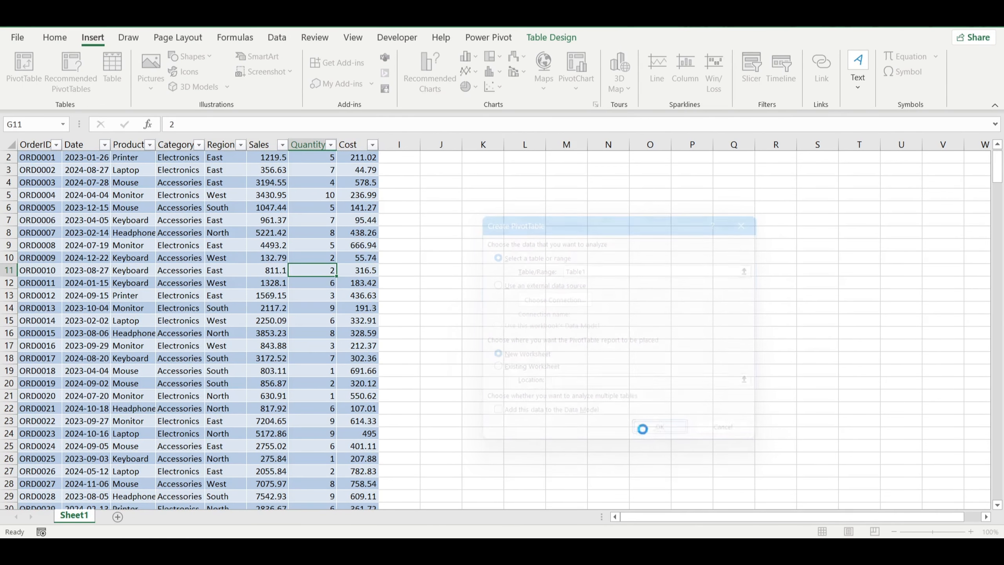
left_click_drag(494, 312, 444, 171)
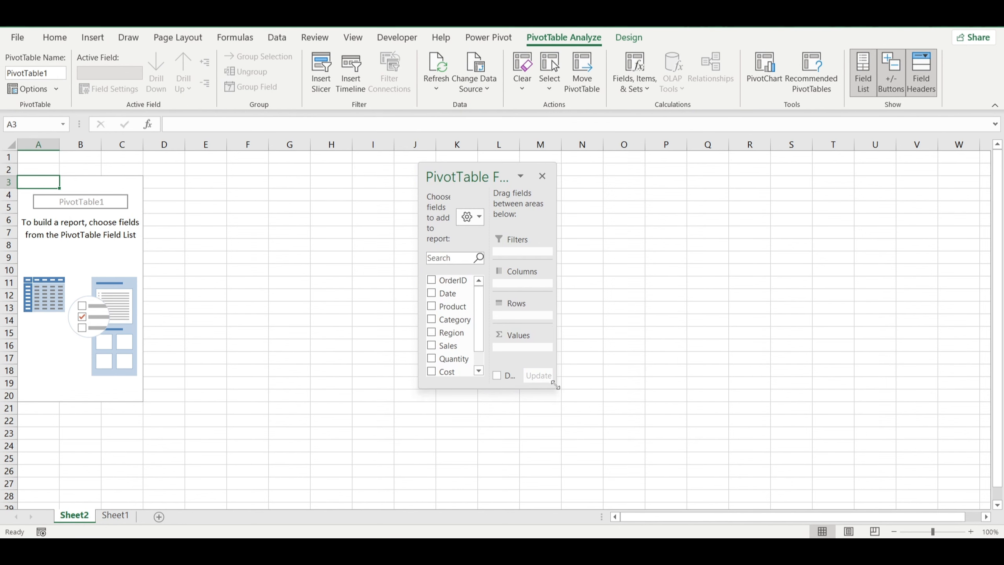
left_click_drag(555, 384, 723, 464)
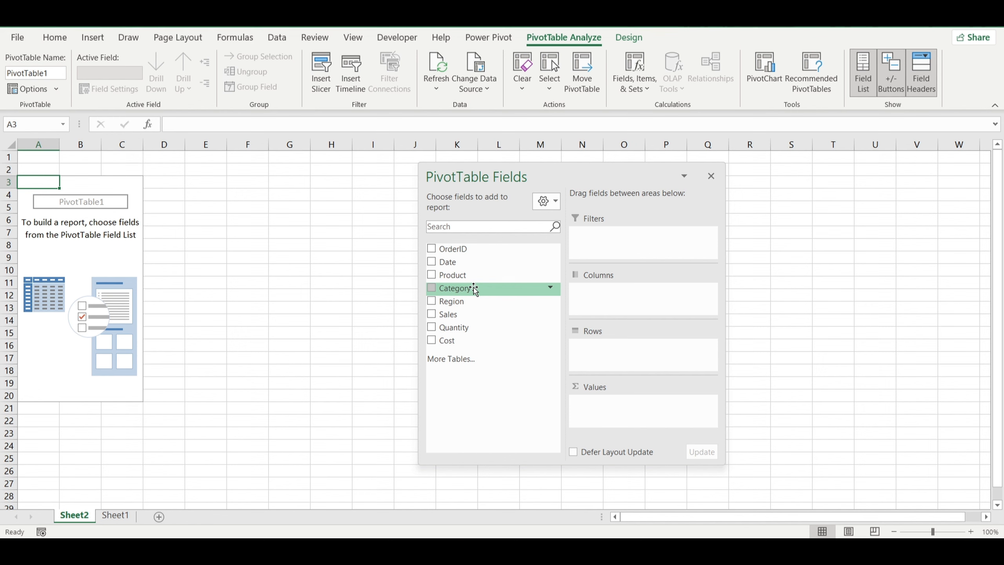
Add Sales as a summed value and Date as the row field of the pivot table
left_click_drag(444, 314, 617, 408)
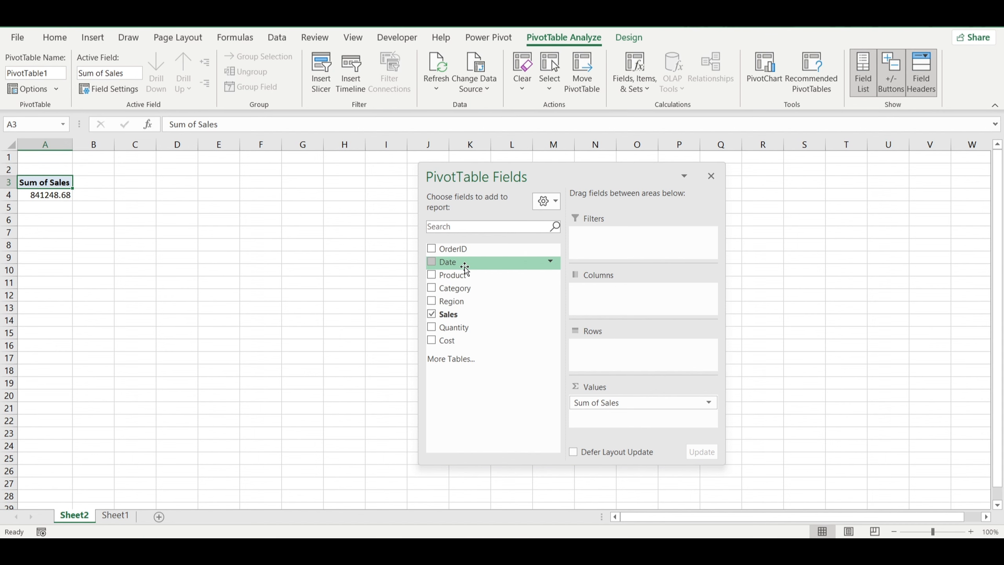
left_click_drag(465, 269, 598, 352)
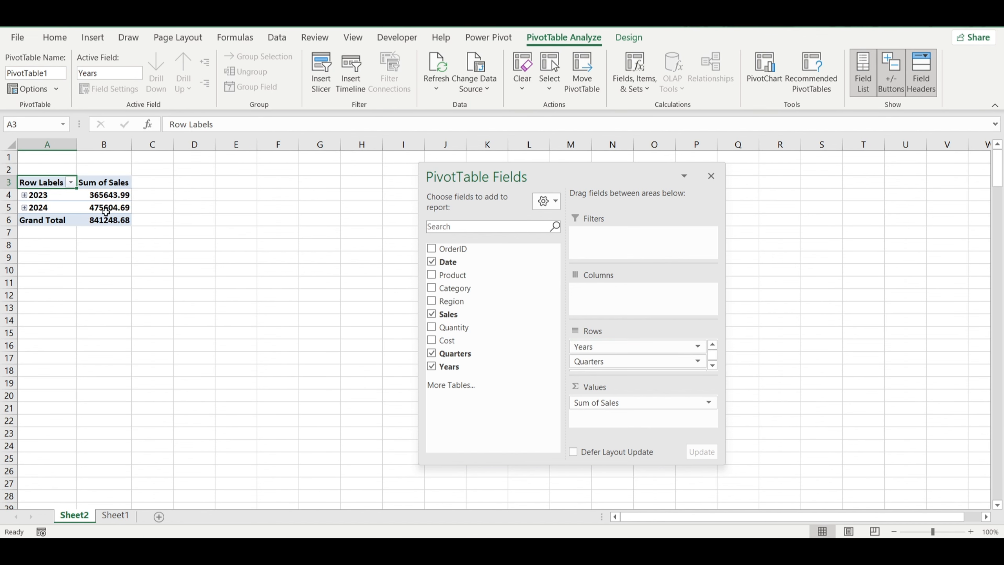
left_click(40, 197)
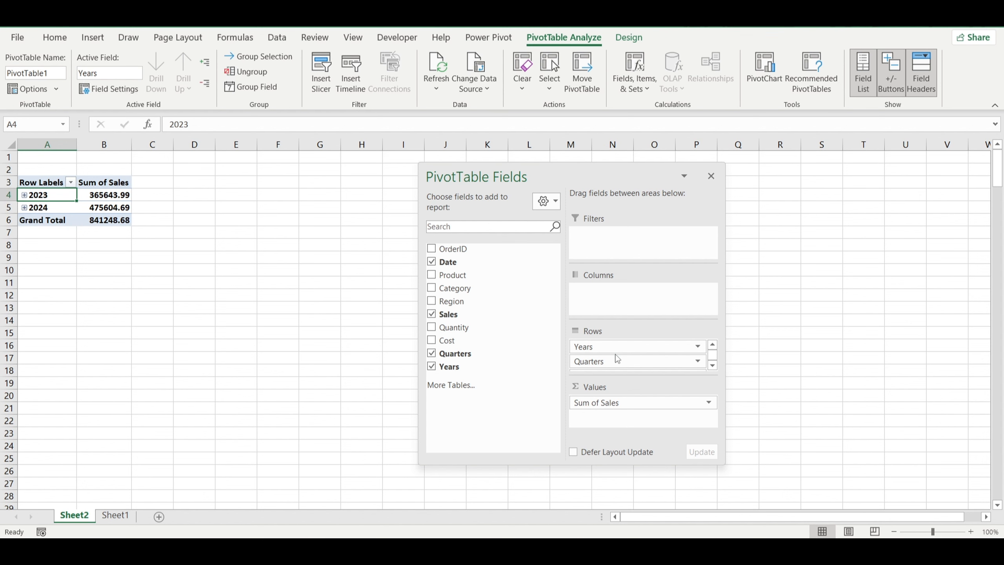
Remove the Quarters and Years fields from the rows so sales are summarized by month only
left_click_drag(615, 361, 487, 372)
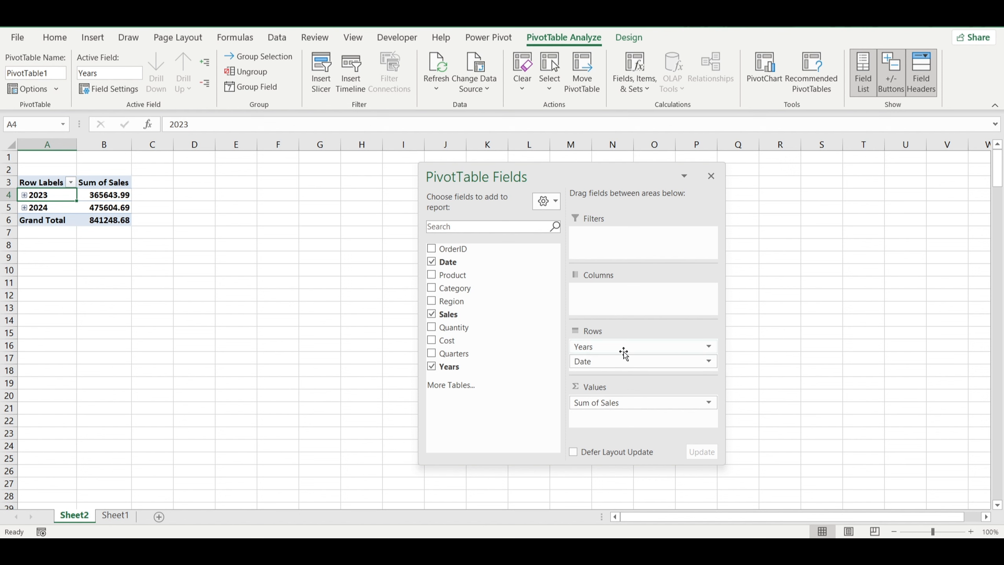
left_click_drag(624, 347, 497, 358)
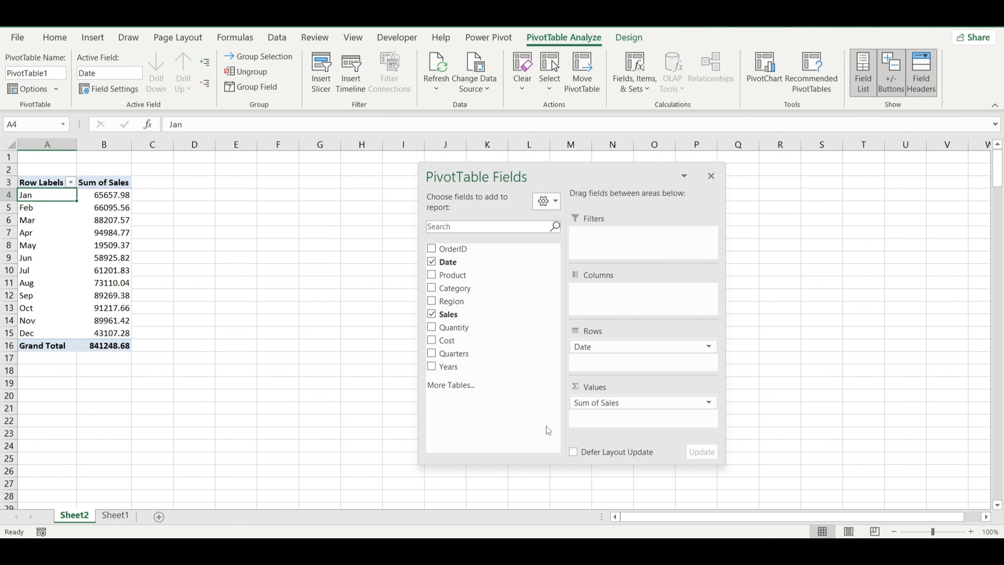
mouse_move(85, 226)
left_click_drag(105, 230, 107, 219)
left_click(109, 204)
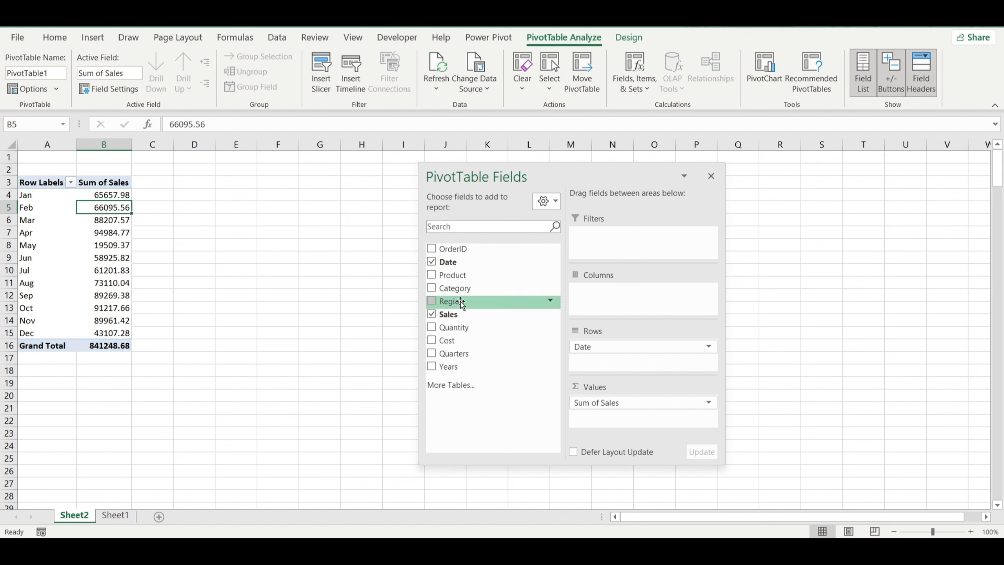
Add Region as a report filter and filter the pivot table to East
left_click_drag(461, 302, 637, 243)
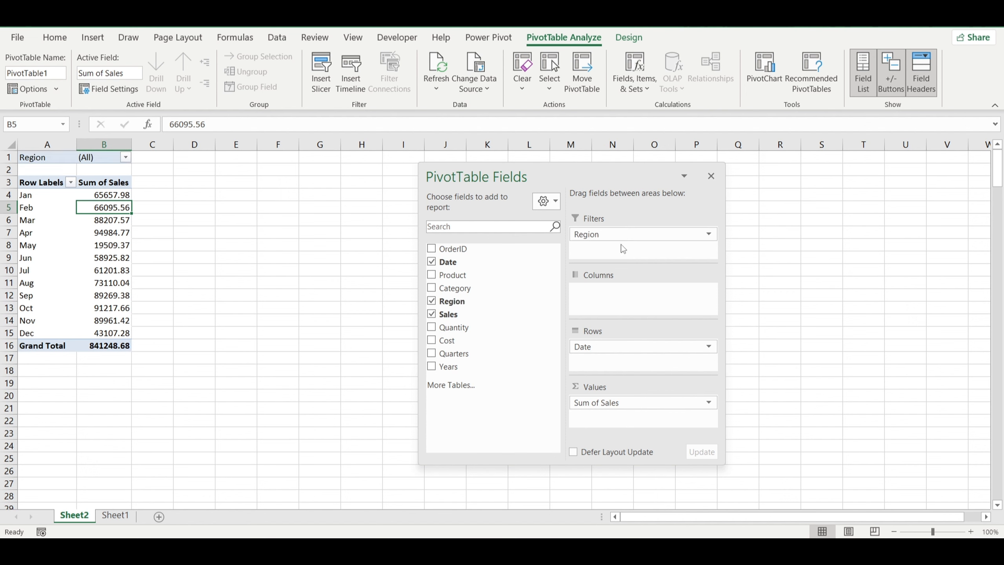
left_click(708, 236)
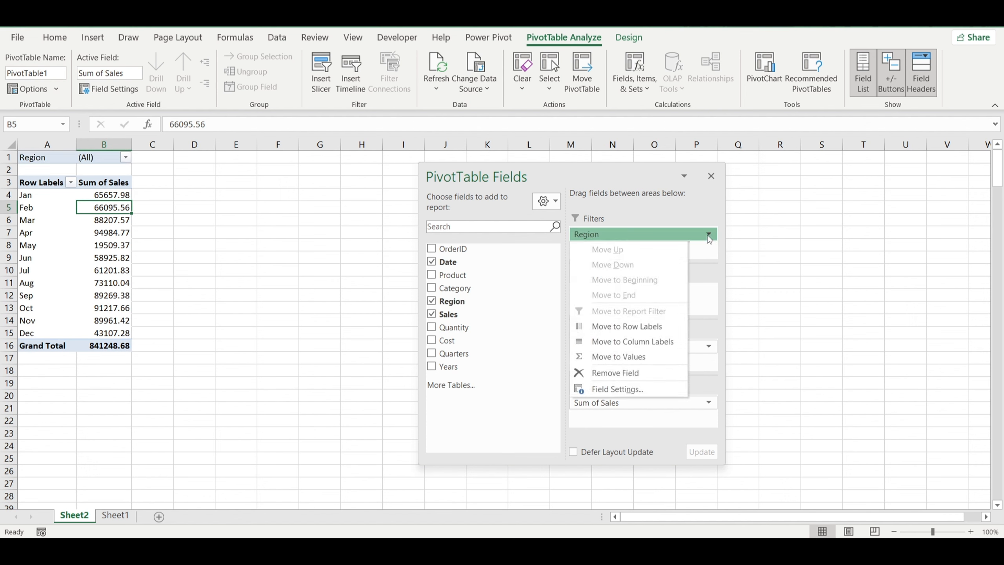
left_click(709, 237)
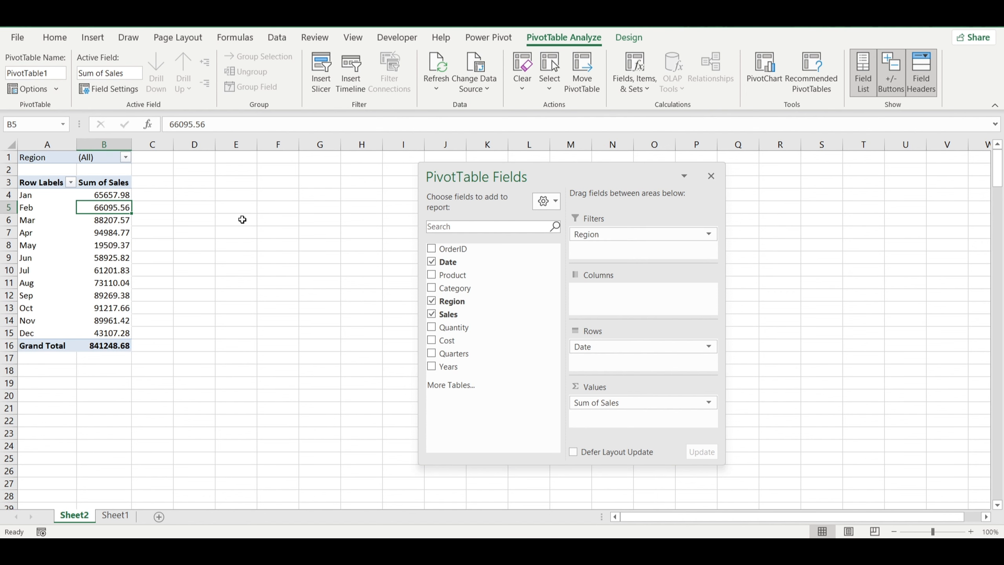
left_click(126, 158)
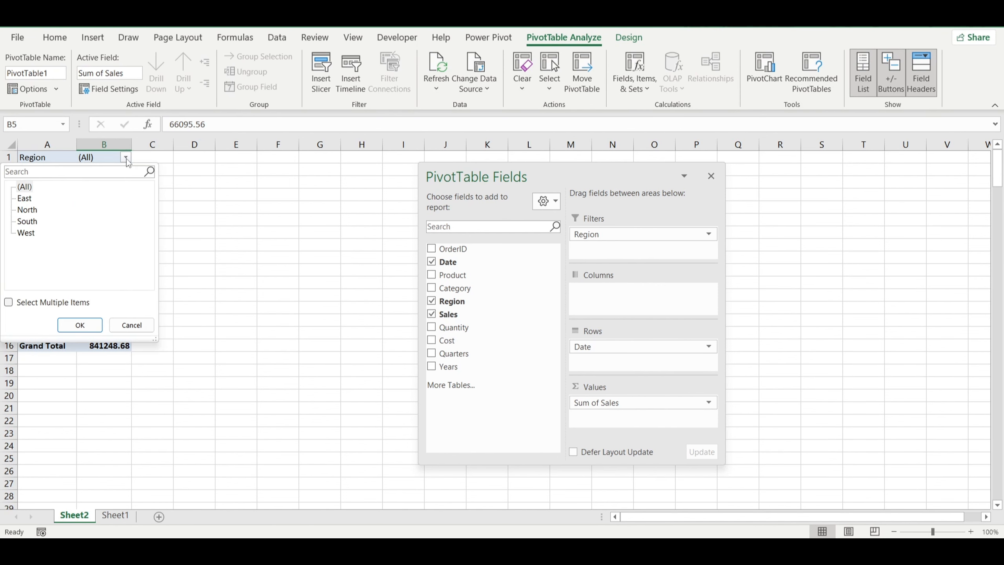
left_click(26, 200)
left_click(80, 325)
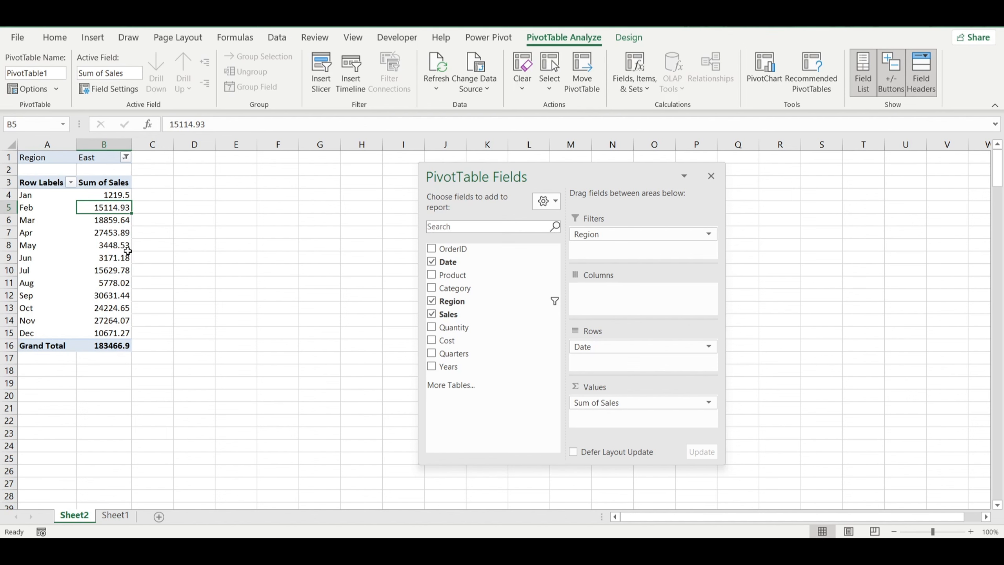
Change the Sales value field to summarize by Average
left_click(712, 404)
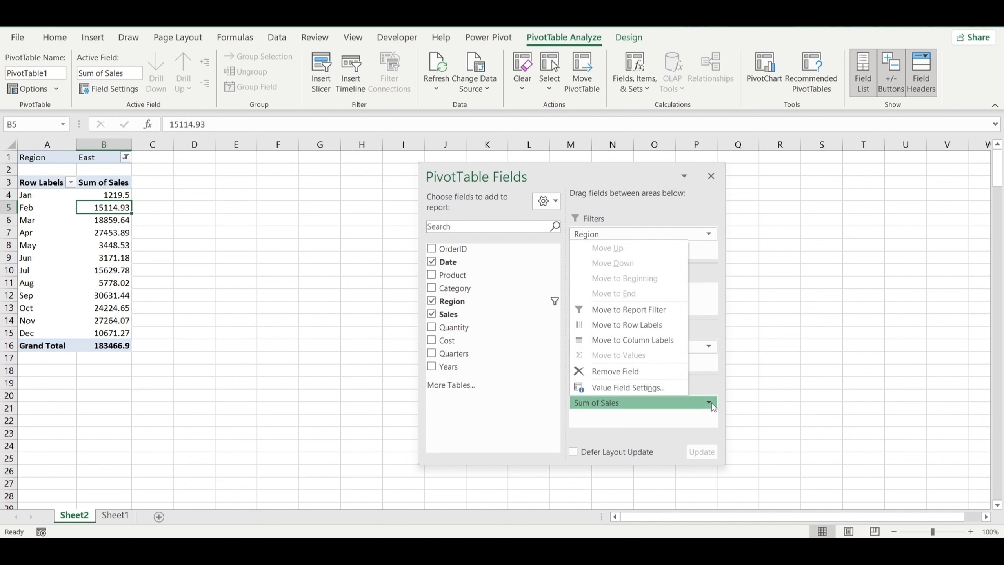
left_click(650, 388)
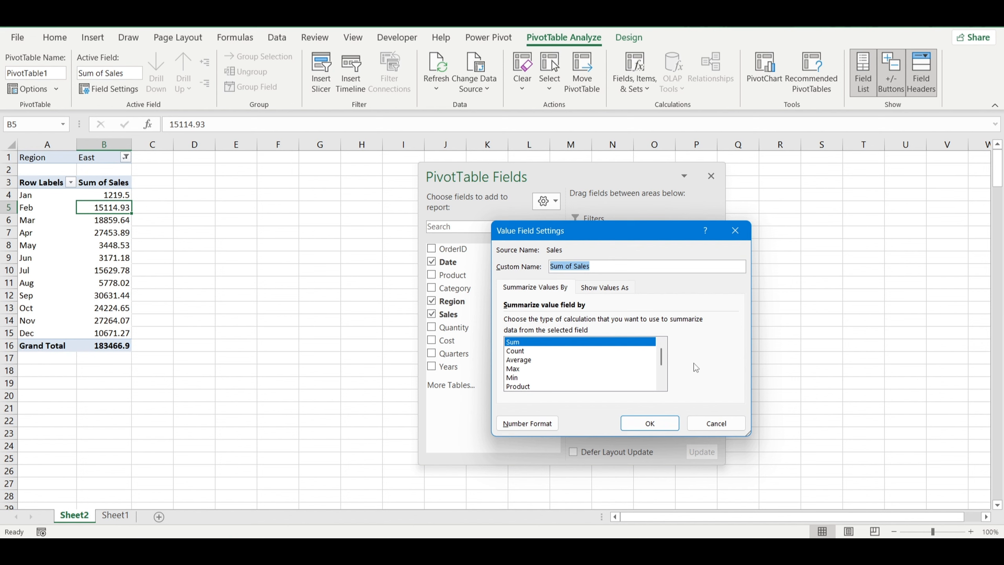
left_click(529, 360)
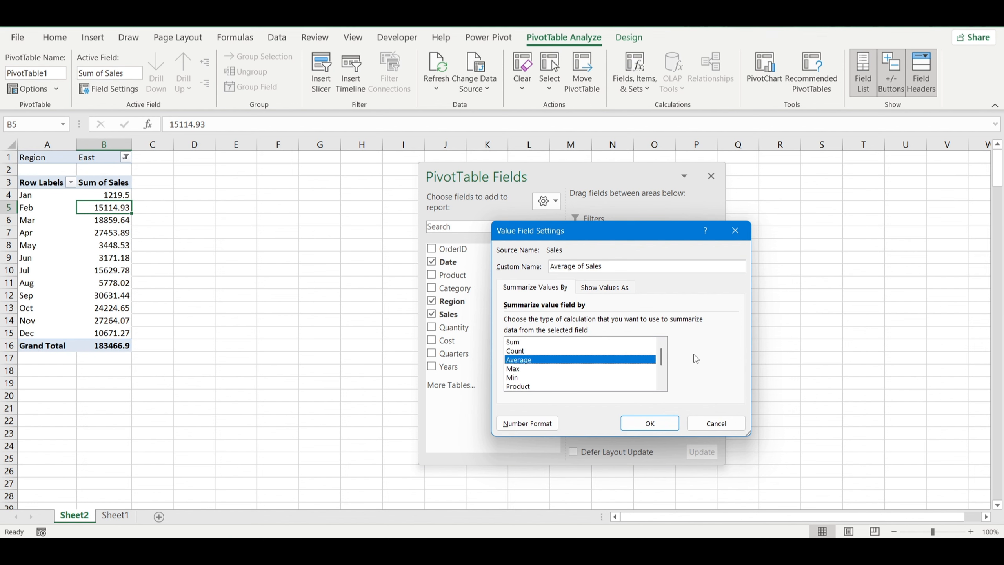
left_click(649, 424)
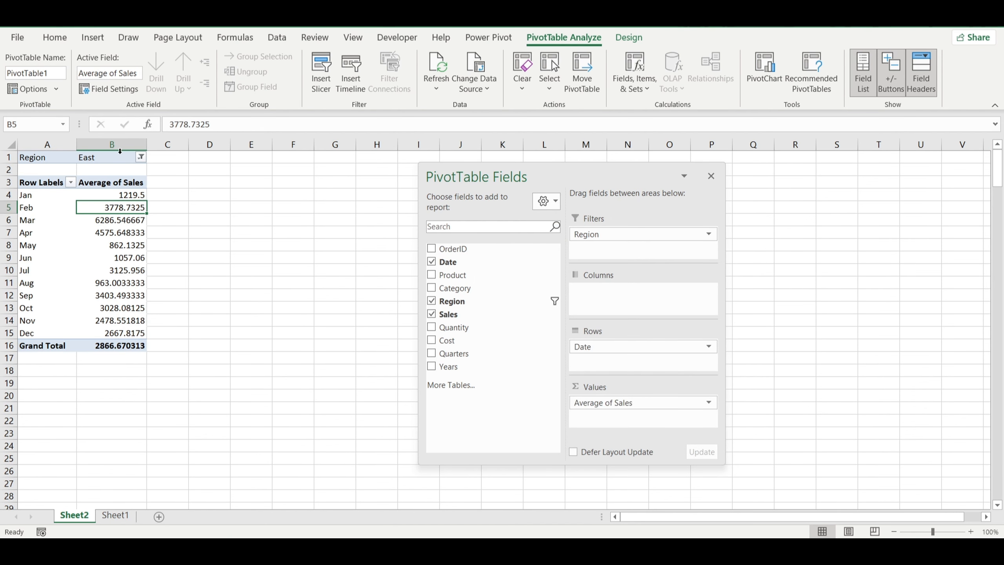
Switch the Region report filter to North and after that to West
left_click(141, 157)
left_click(27, 210)
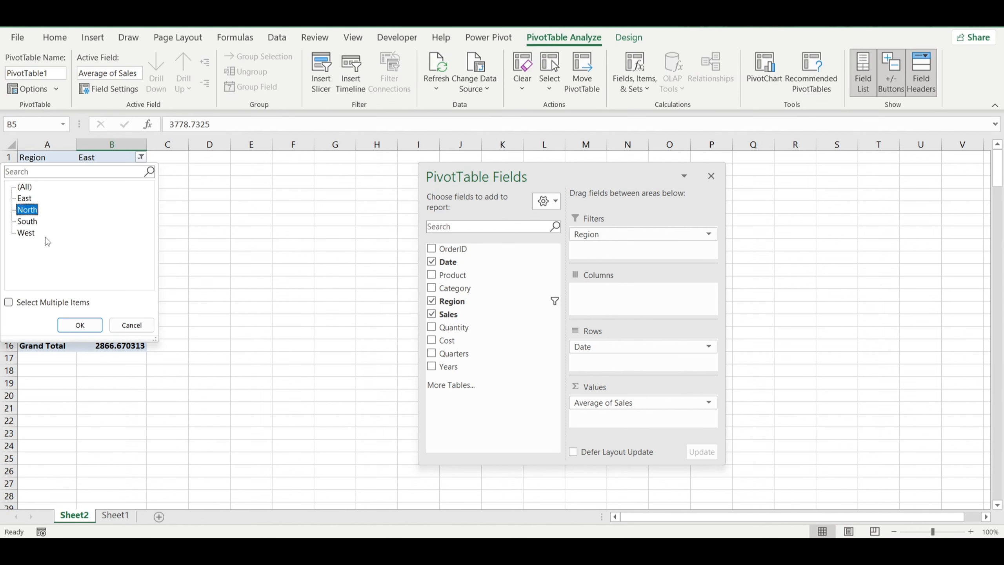
left_click(80, 325)
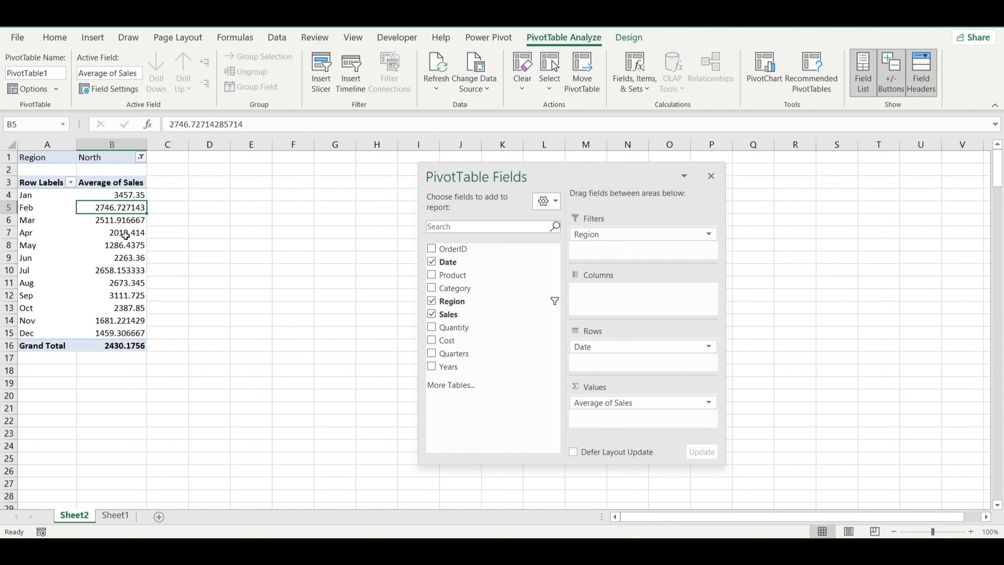
left_click(141, 157)
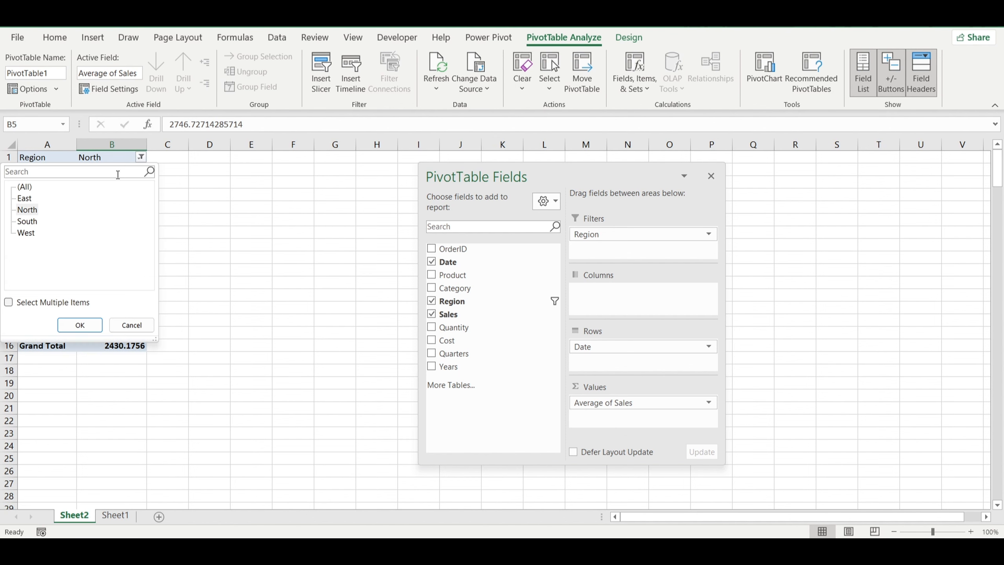
left_click(32, 234)
left_click(80, 325)
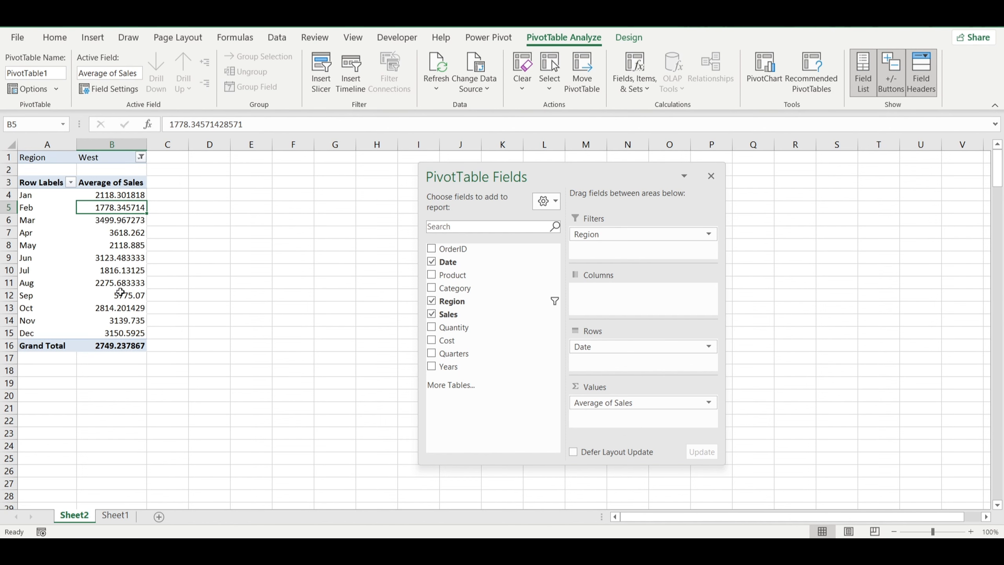
left_click(145, 155)
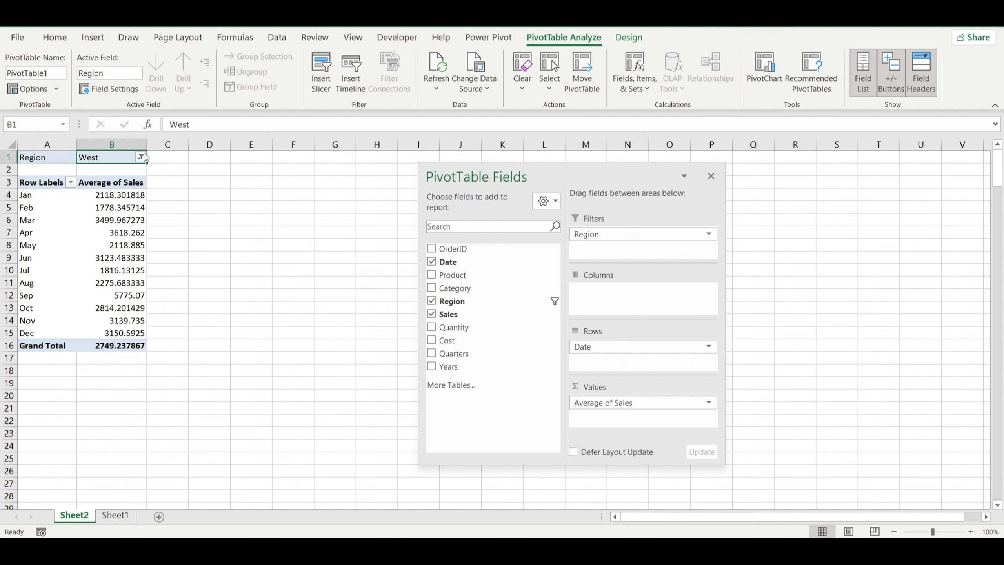
Remove the Region, average Sales and Date fields from the pivot layout and add Sales back as a summed value
mouse_move(122, 263)
left_click_drag(623, 233, 486, 313)
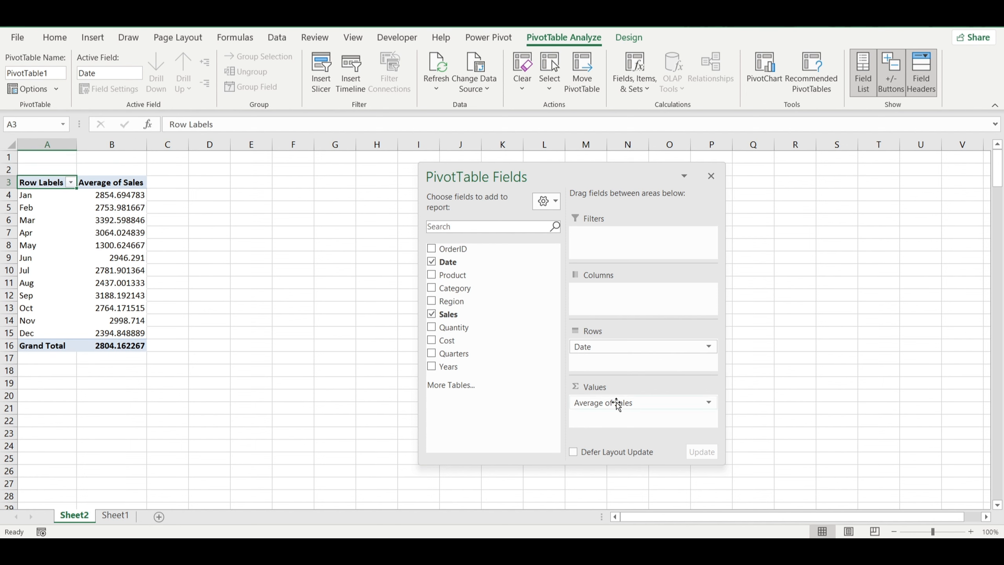
left_click_drag(617, 403, 509, 391)
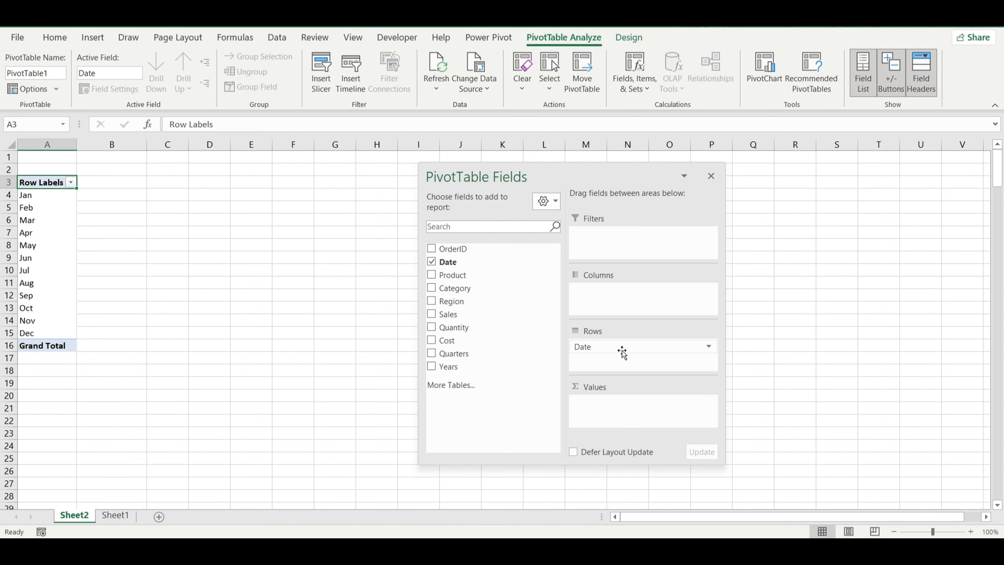
left_click_drag(623, 352, 593, 407)
left_click_drag(487, 351, 530, 388)
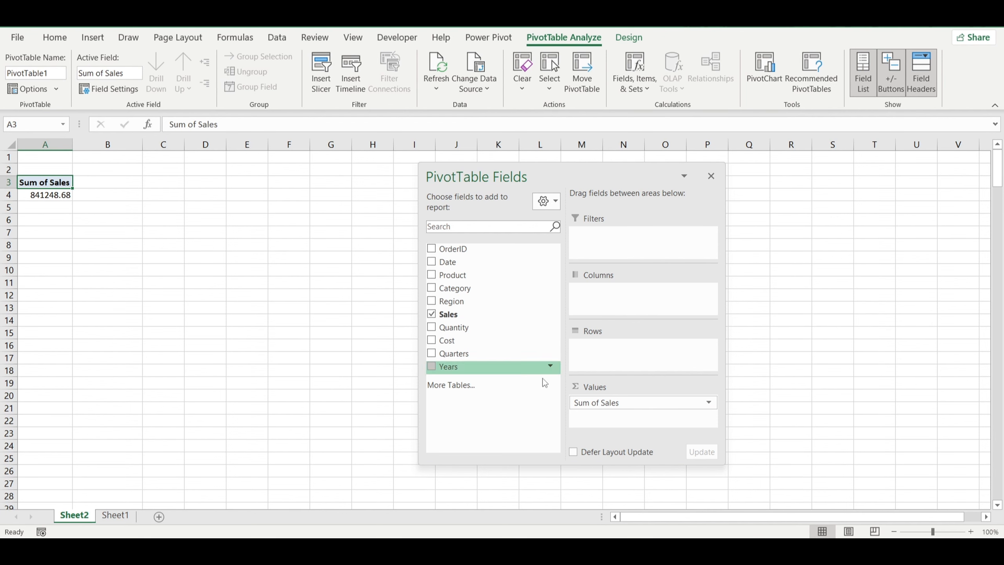
Insert a calculated field named Profit with the formula = Sales - Cost into the pivot table
left_click(48, 201)
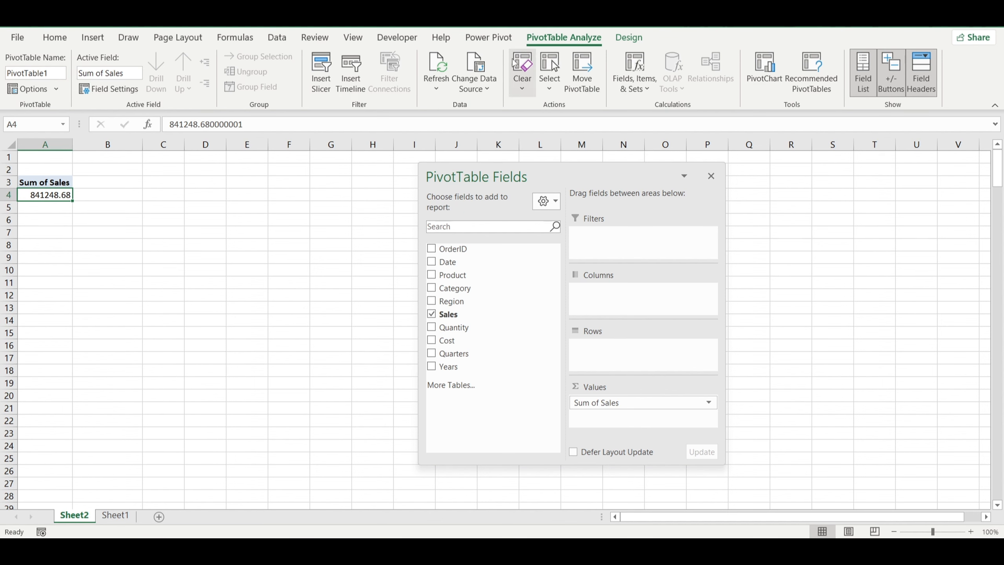
left_click(642, 83)
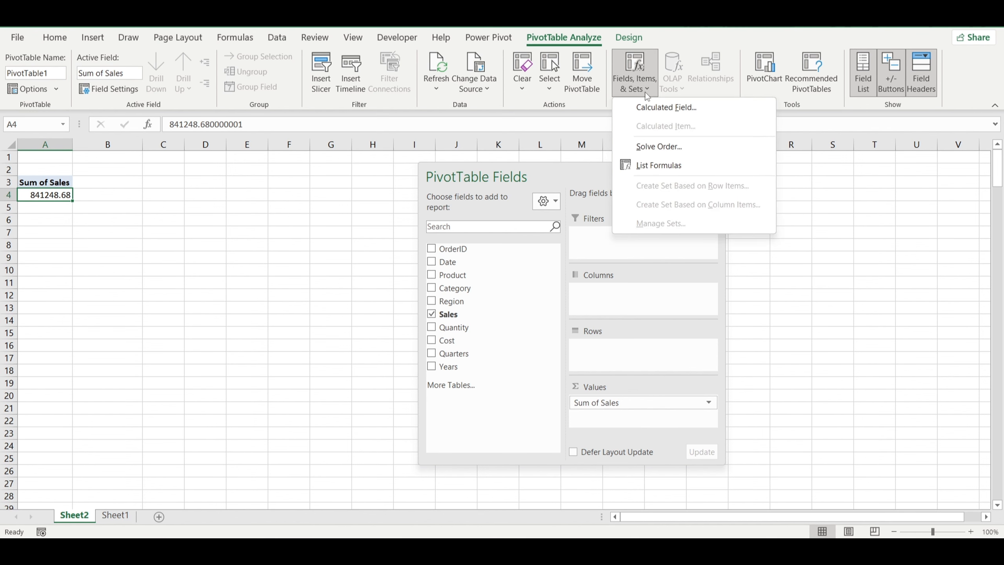
left_click(665, 106)
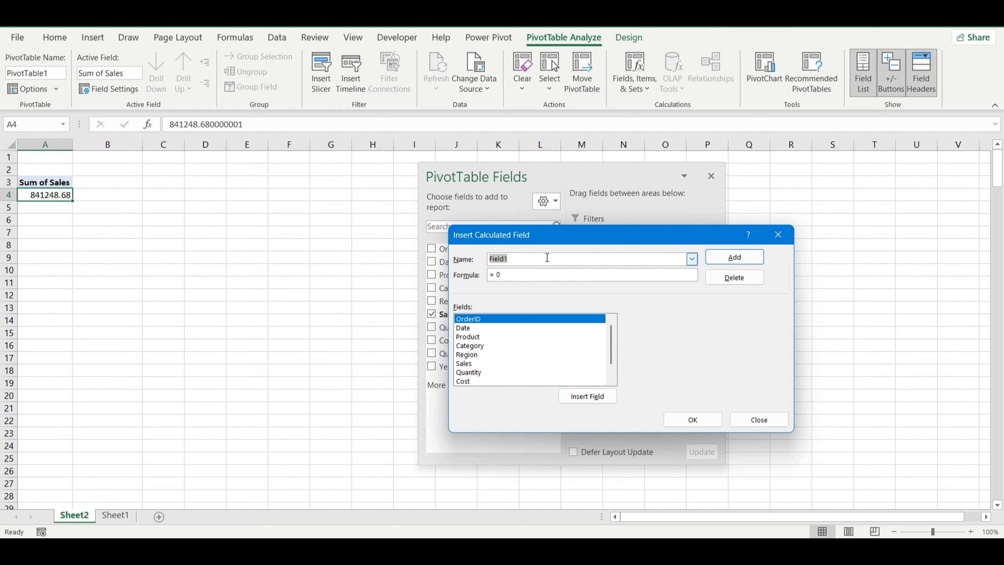
type("PRO")
key("BackSpace")
key("BackSpace")
double_click(472, 361)
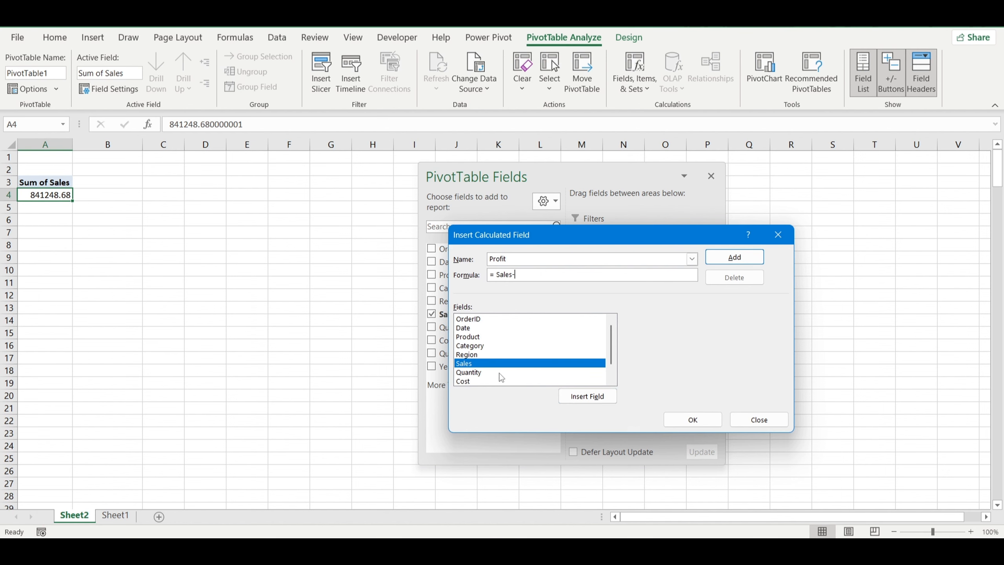
double_click(466, 381)
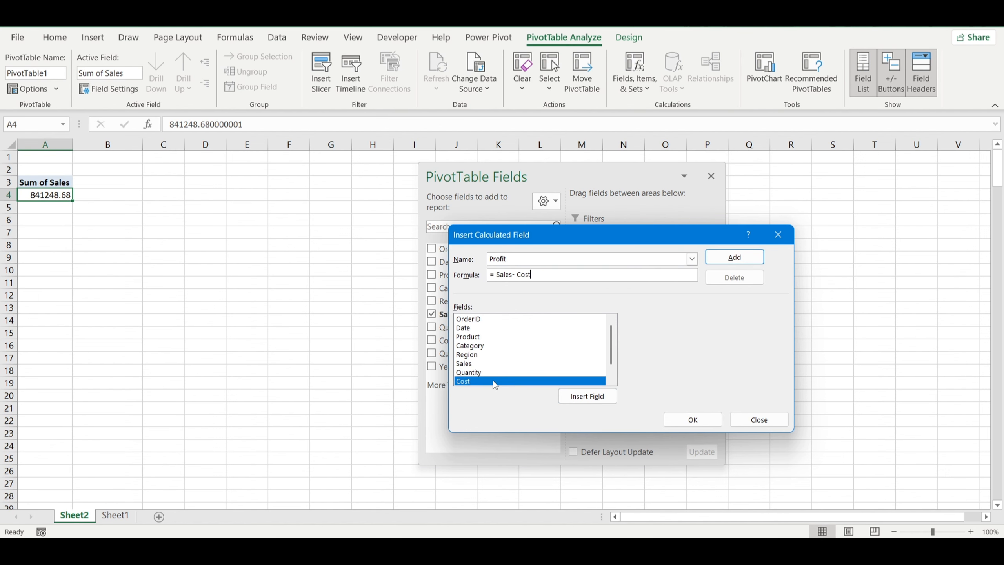
left_click(686, 416)
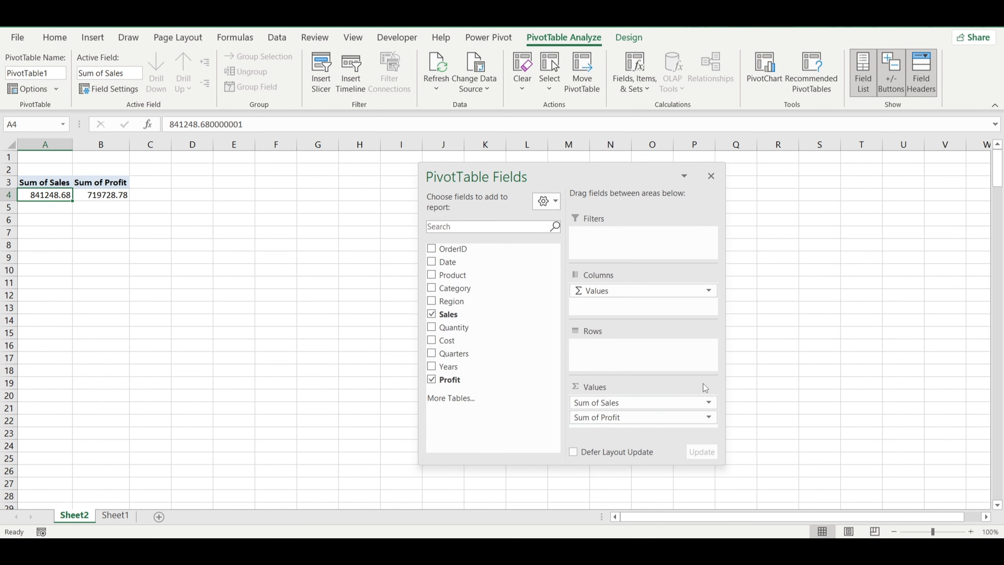
Check the value field settings of the Profit field and keep it summarized by Sum
left_click(95, 193)
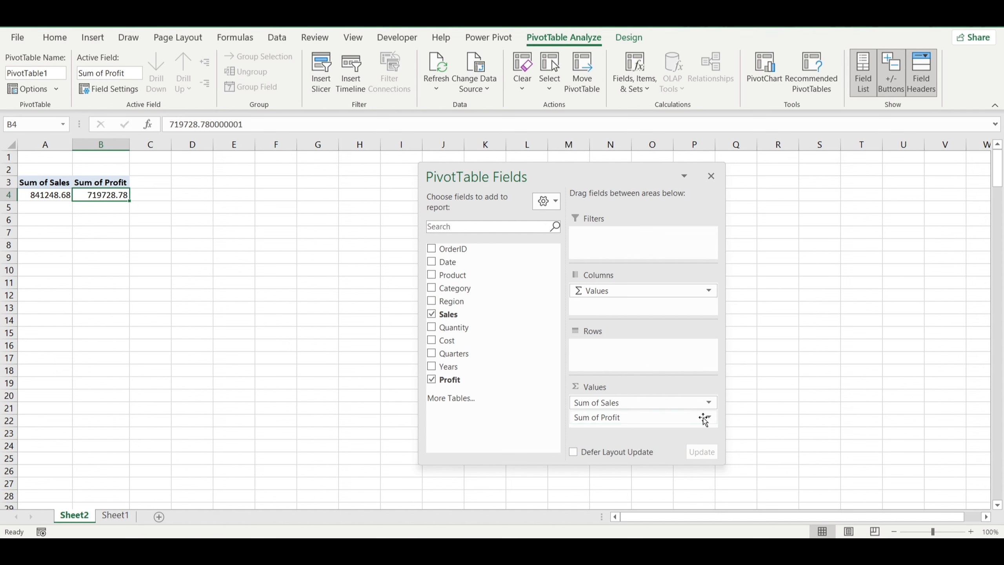
left_click(709, 418)
left_click(662, 402)
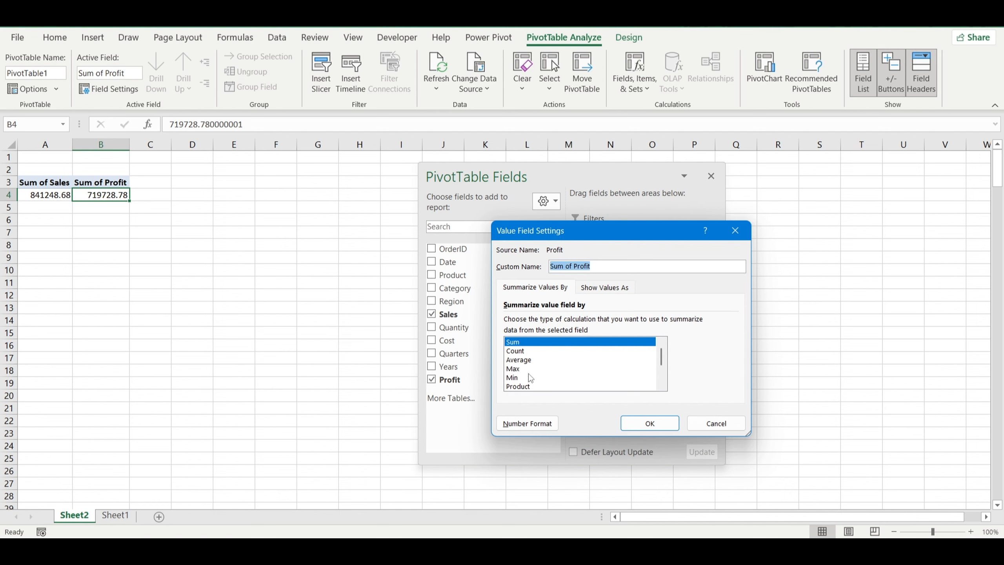
left_click(650, 423)
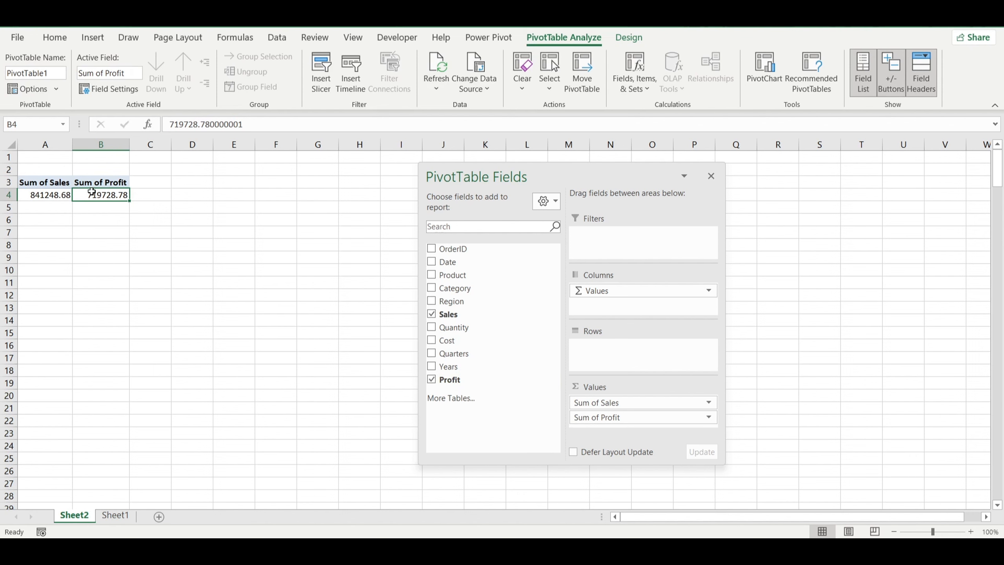
mouse_move(92, 192)
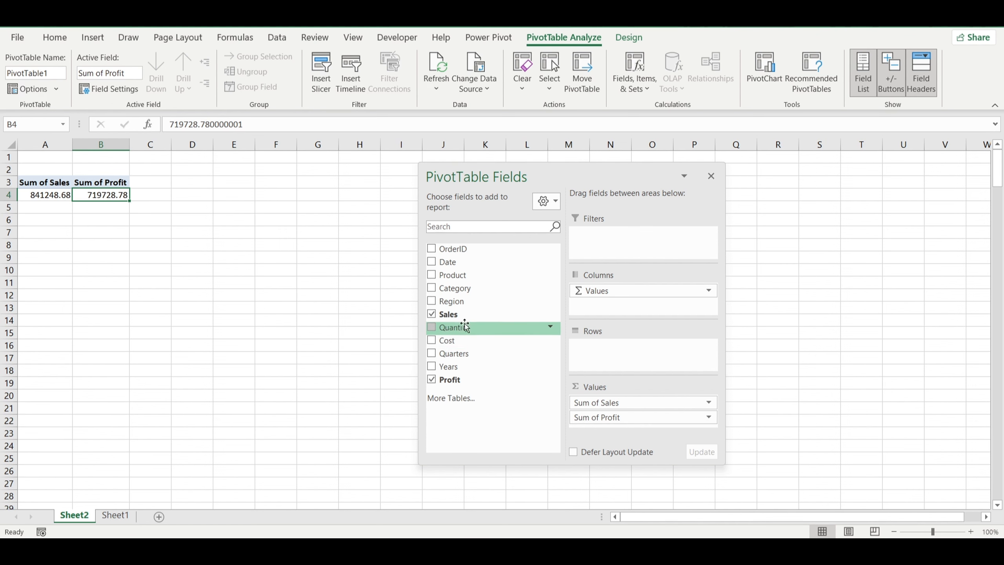
Add Date to the pivot rows with months only by removing Years, and take Profit out of the values
left_click_drag(464, 261, 490, 375)
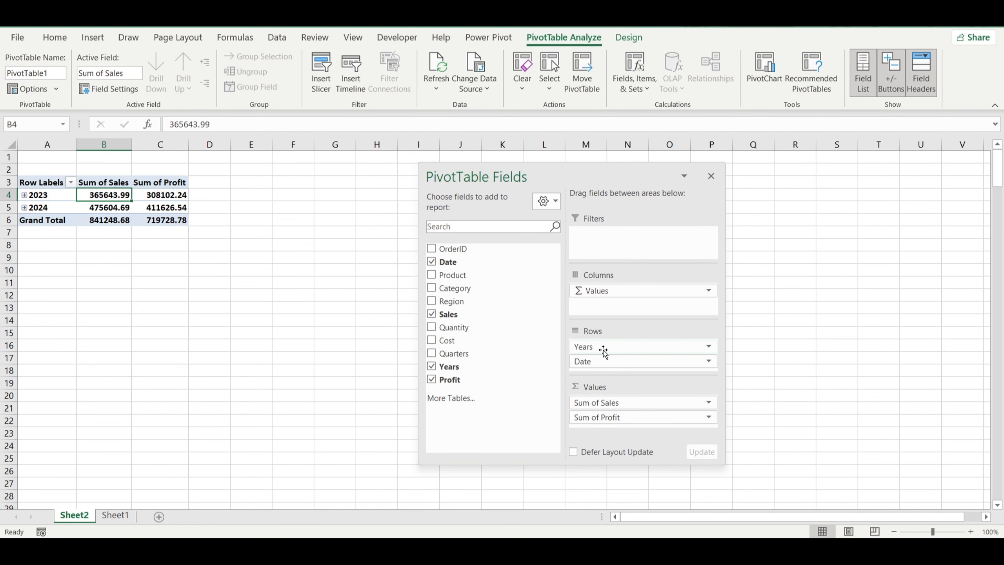
left_click_drag(604, 351, 491, 368)
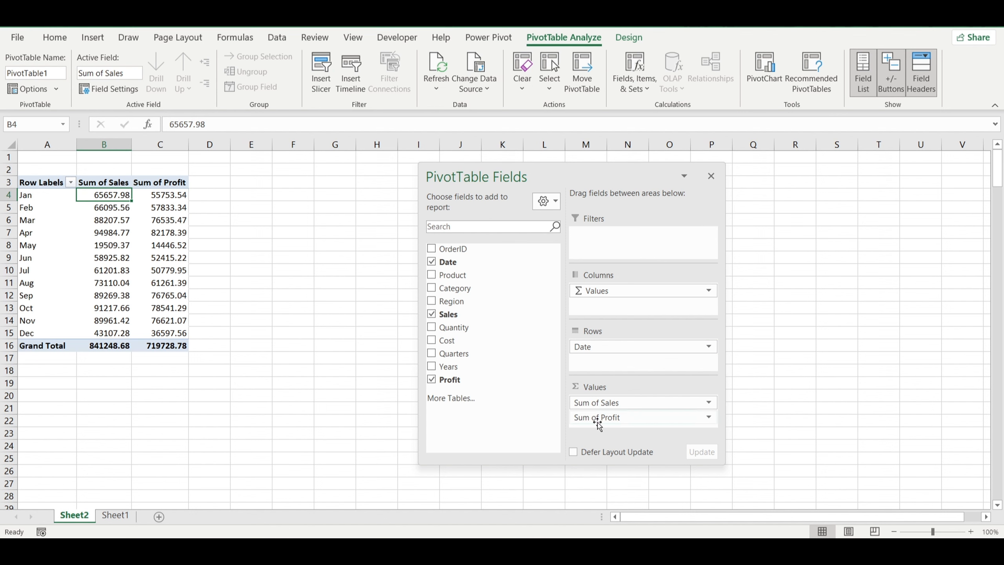
left_click_drag(598, 422, 468, 417)
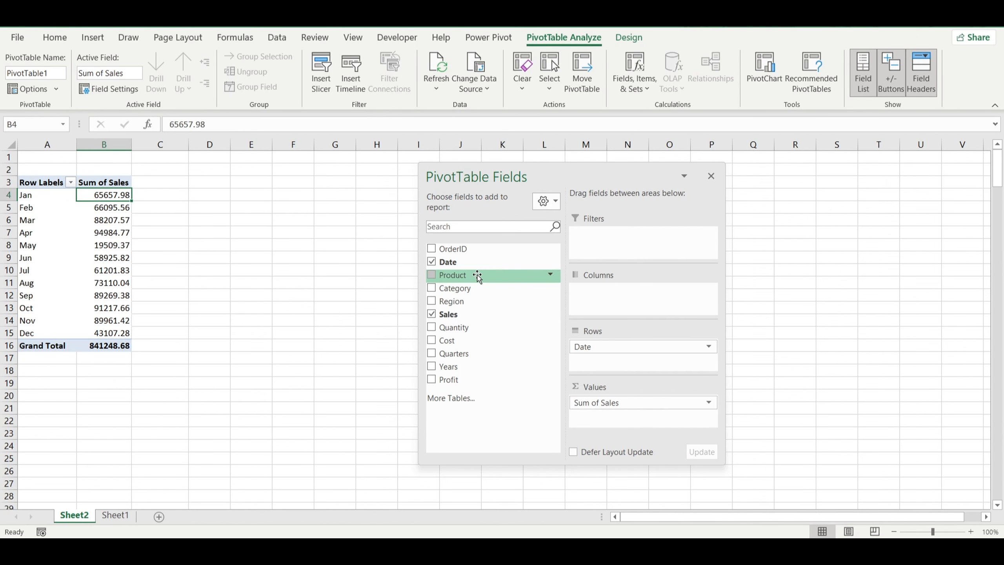
Add Product to the pivot rows beneath Date and look through the products listed for each month
left_click_drag(477, 277, 595, 362)
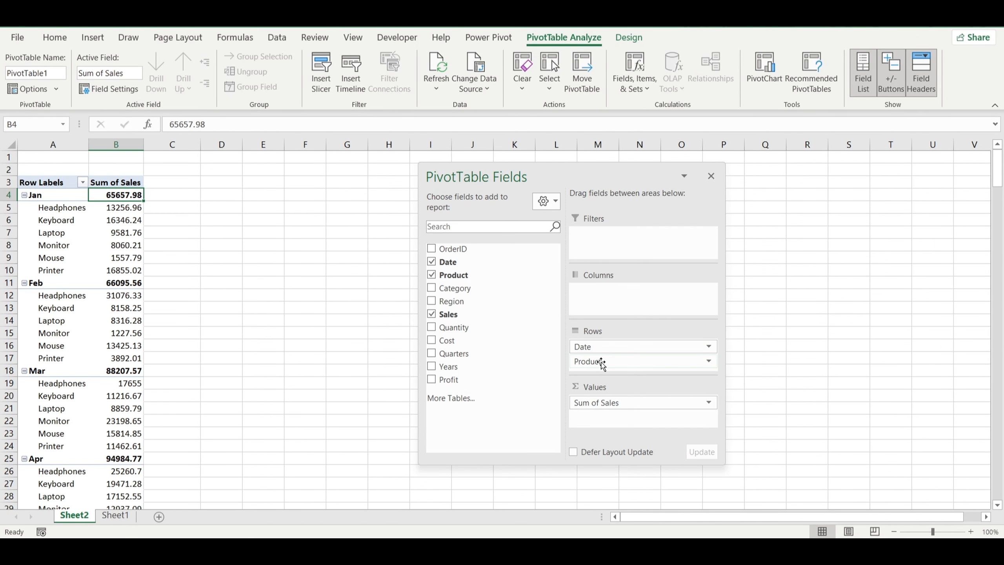
scroll(230, 314, "down", 2)
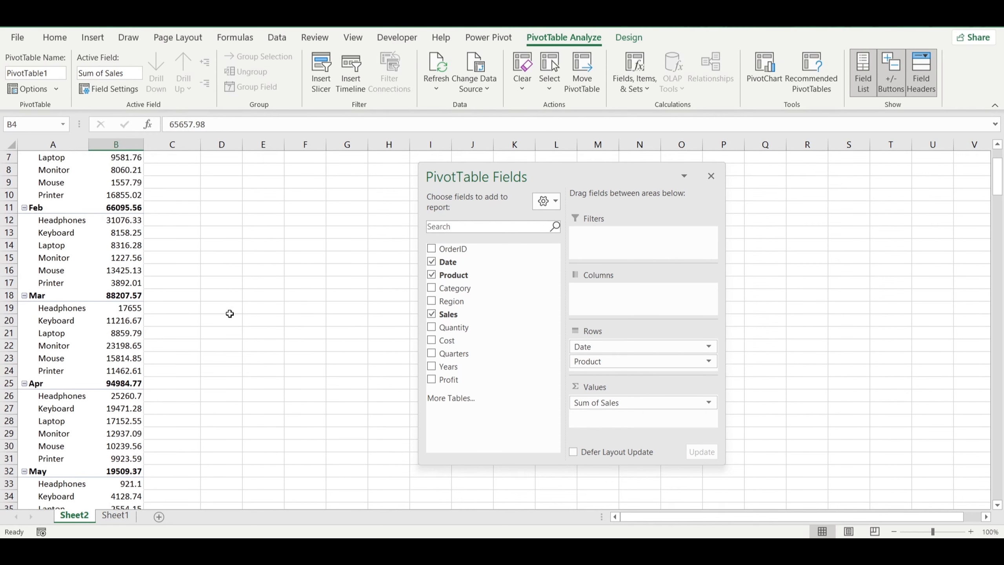
scroll(230, 314, "down", 2)
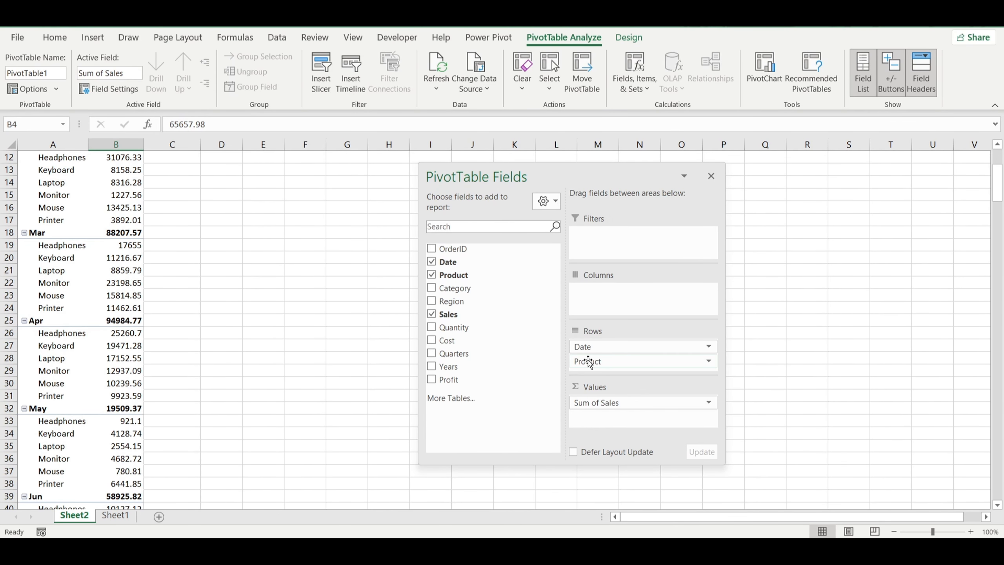
Place Product above Date in the pivot rows and look through the monthly sales of each product
left_click_drag(611, 362, 610, 341)
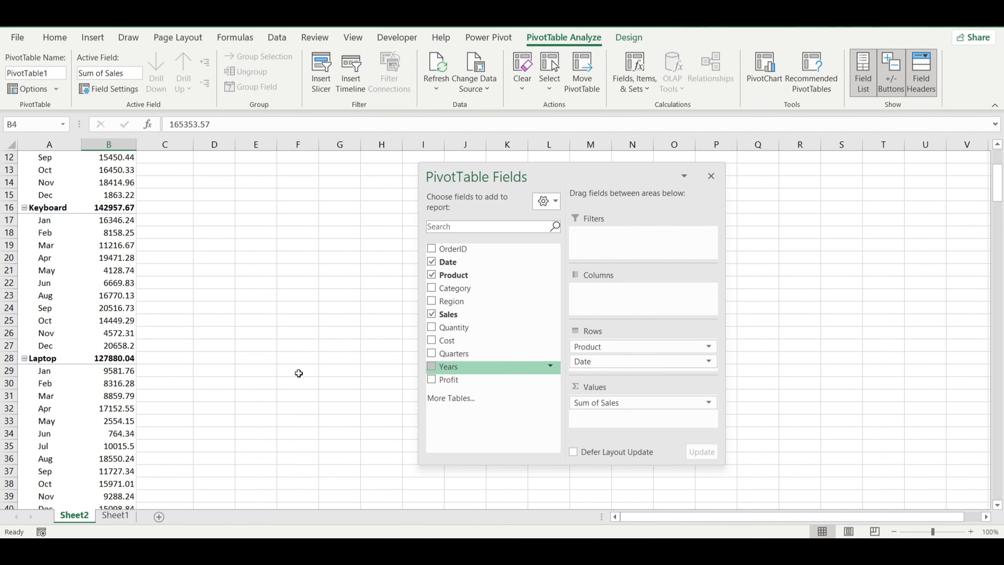
scroll(179, 327, "up", 4)
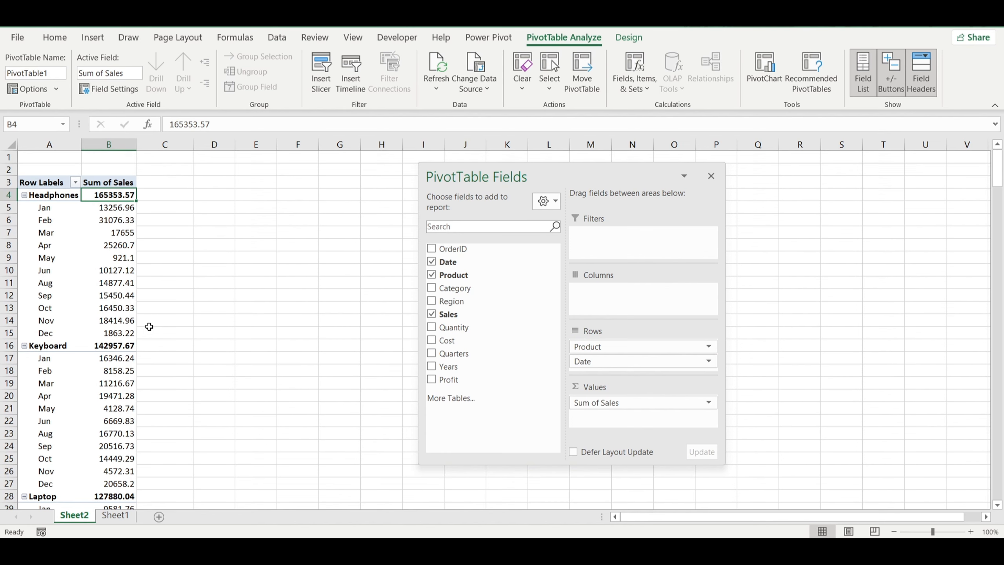
scroll(149, 326, "down", 1)
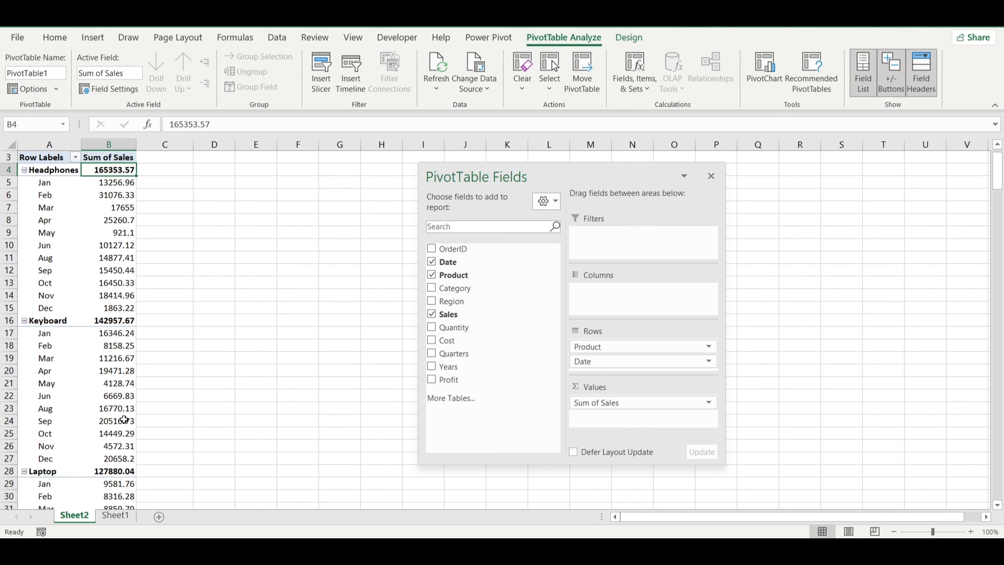
scroll(131, 415, "down", 5)
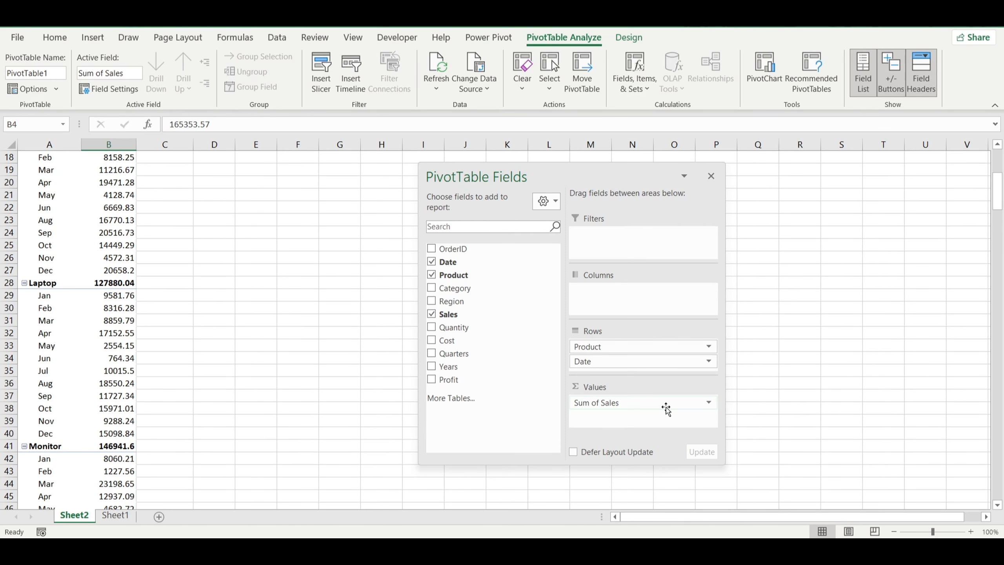
Transfer Product from the rows to the pivot columns and reposition the field list so it does not cover the table
left_click_drag(609, 343, 624, 310)
scroll(265, 356, "up", 6)
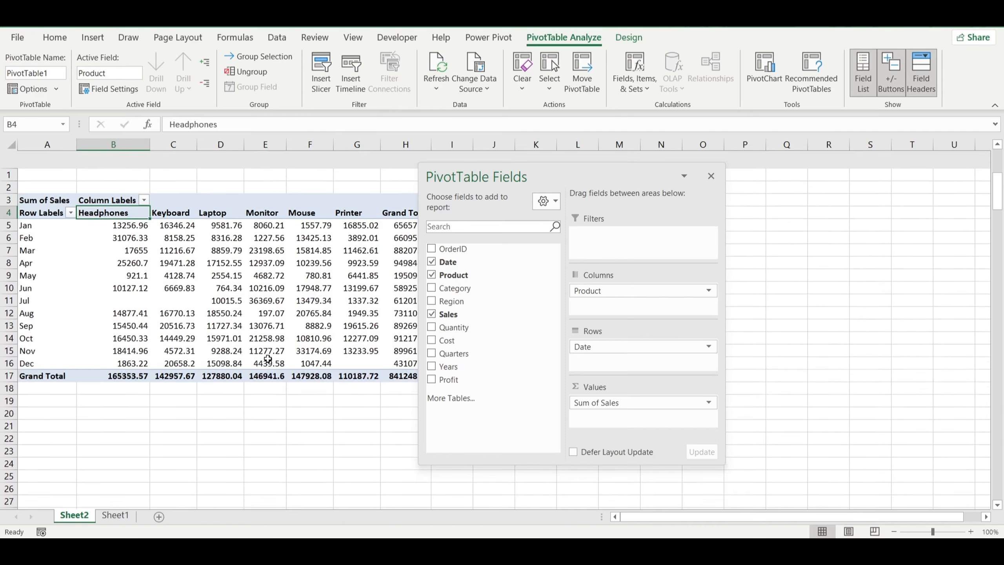
left_click_drag(542, 170, 702, 174)
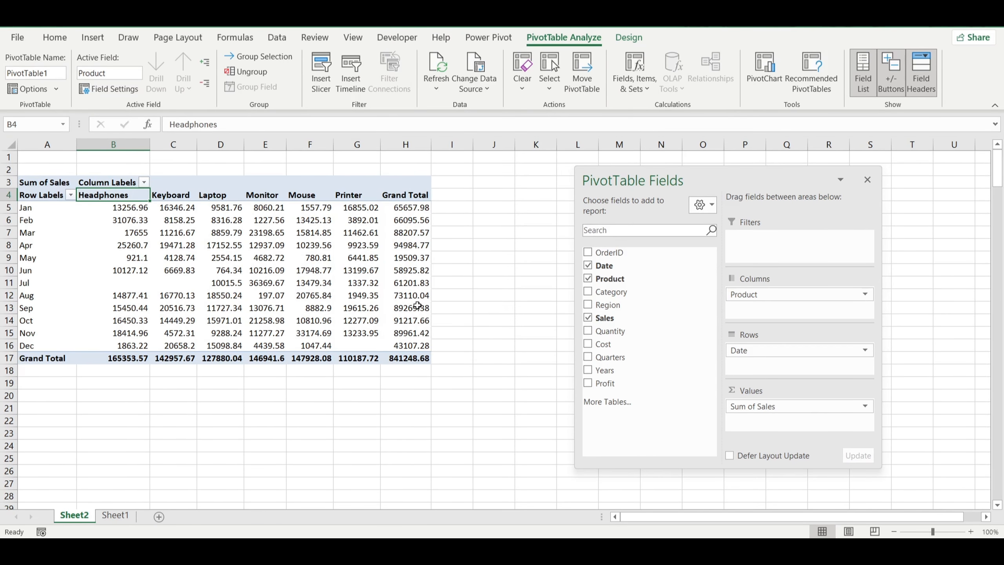
mouse_move(417, 306)
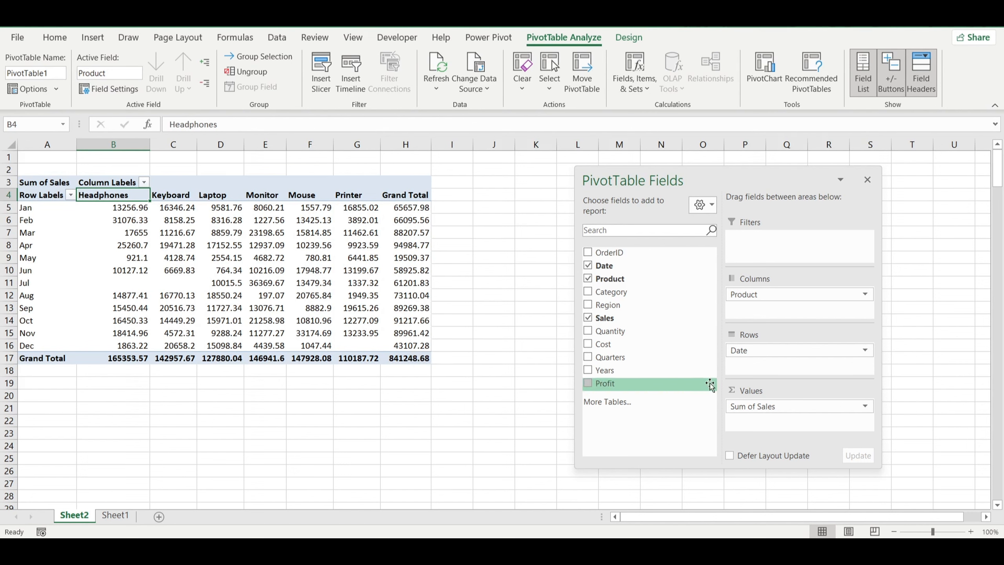
Replace the Sales values in the pivot table with Cost and finally with Profit, moving the field list farther from the table
left_click_drag(763, 407, 759, 427)
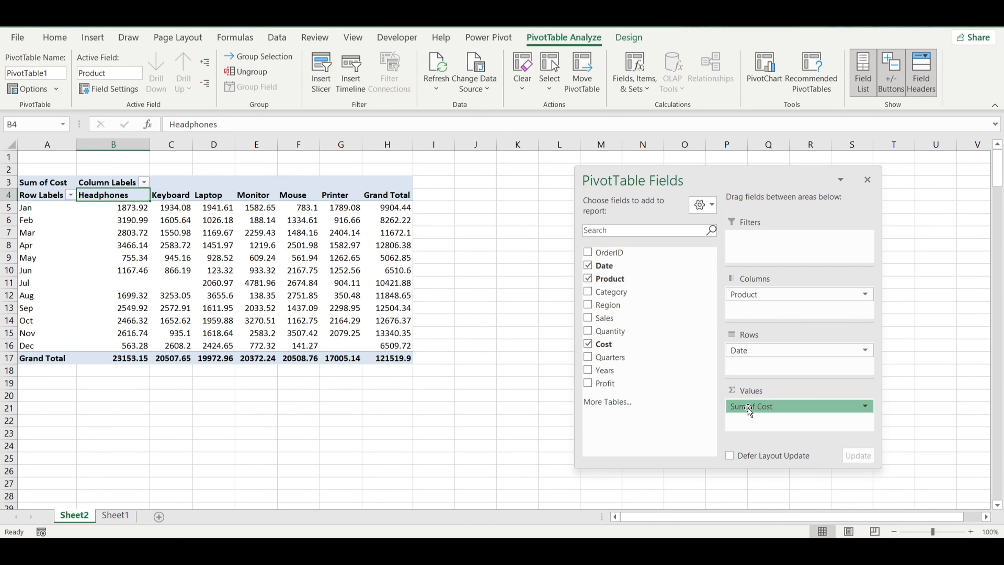
left_click_drag(638, 388, 763, 427)
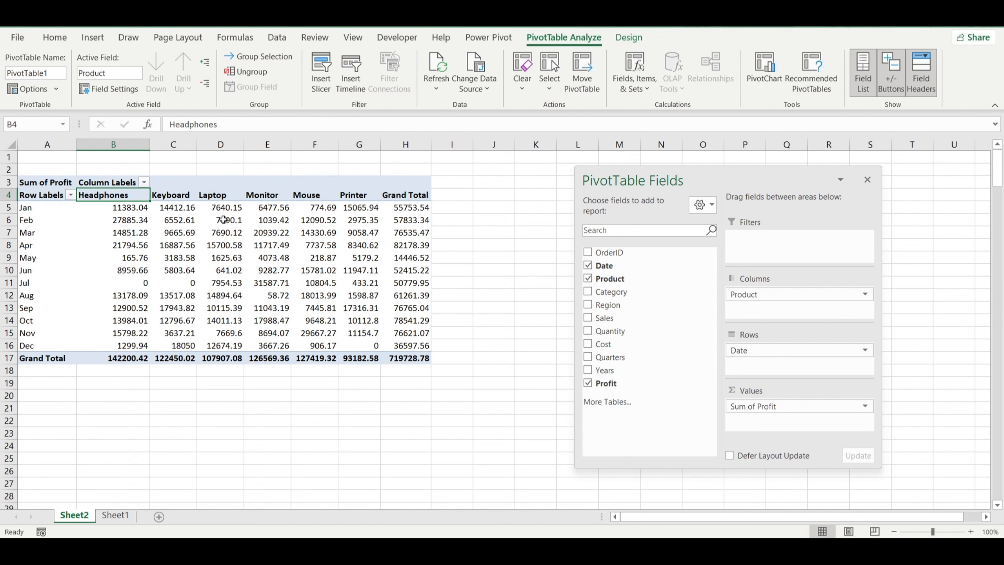
left_click_drag(364, 234, 361, 246)
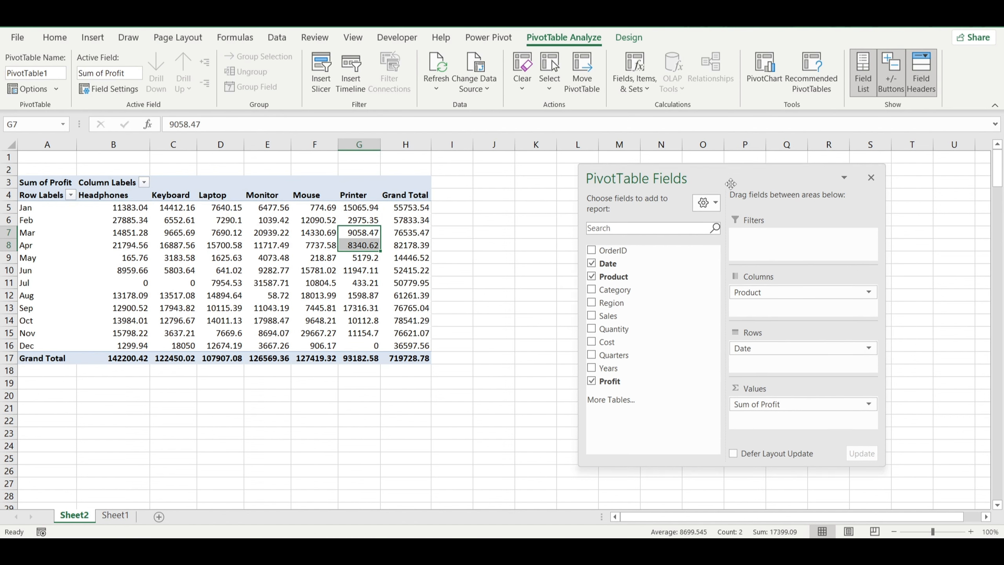
left_click_drag(729, 184, 816, 186)
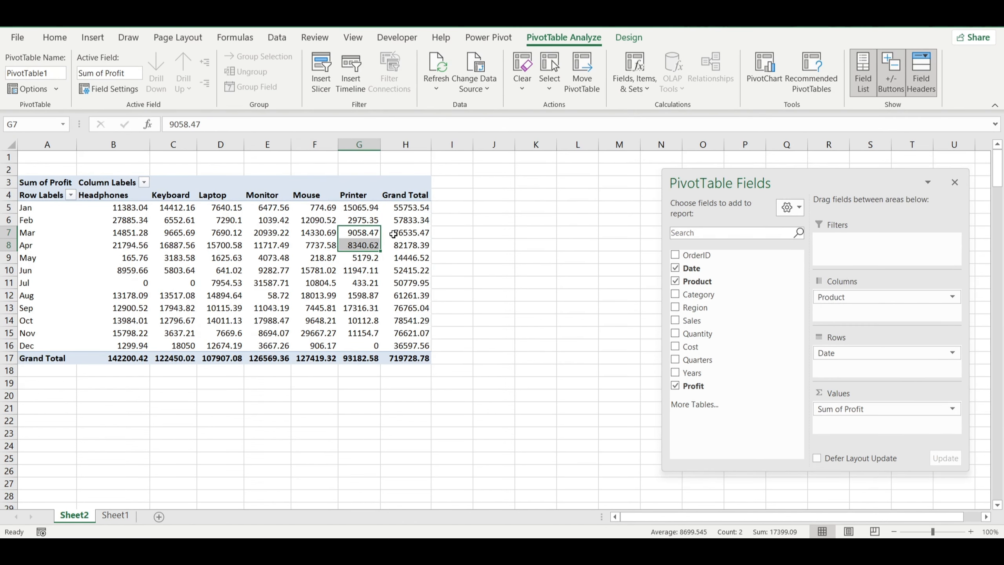
left_click(394, 233)
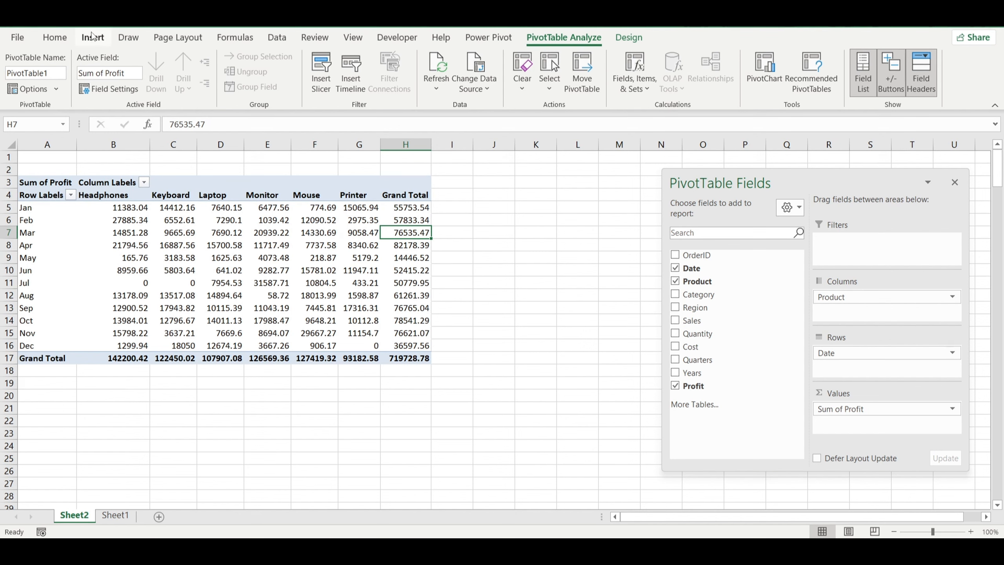
Remove Product from the pivot columns and insert a column PivotChart of monthly profit beside the table
left_click(93, 37)
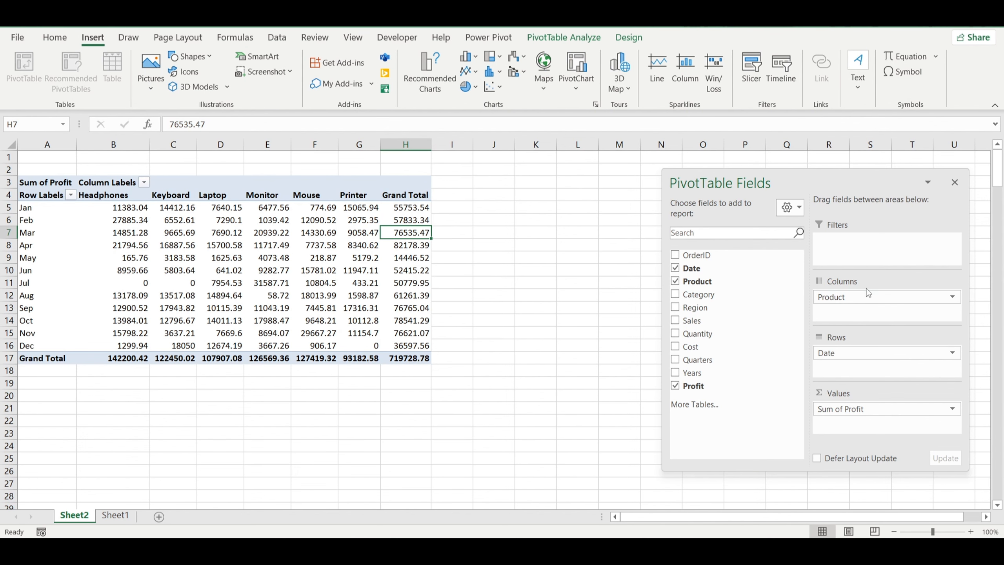
left_click_drag(868, 293, 738, 314)
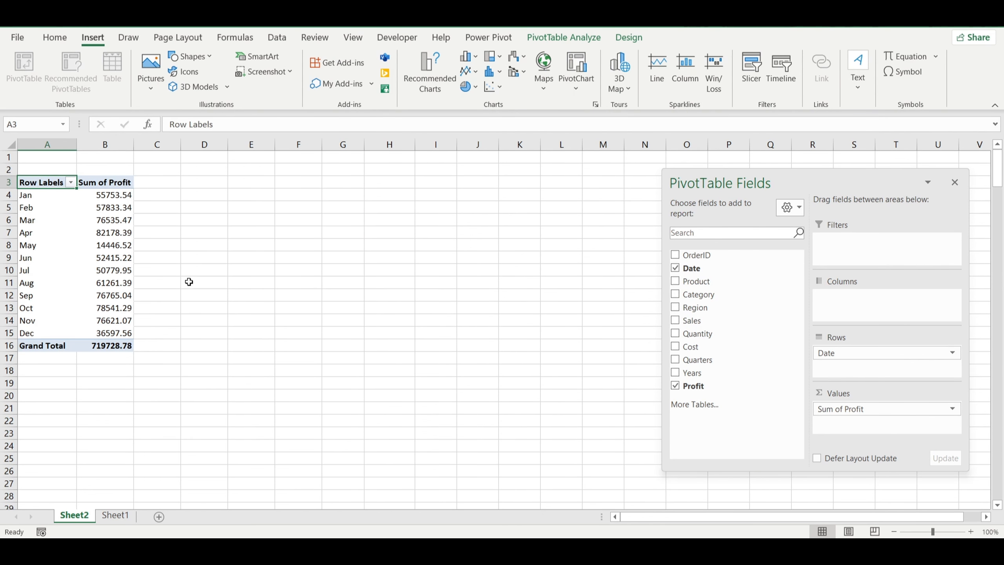
left_click(122, 258)
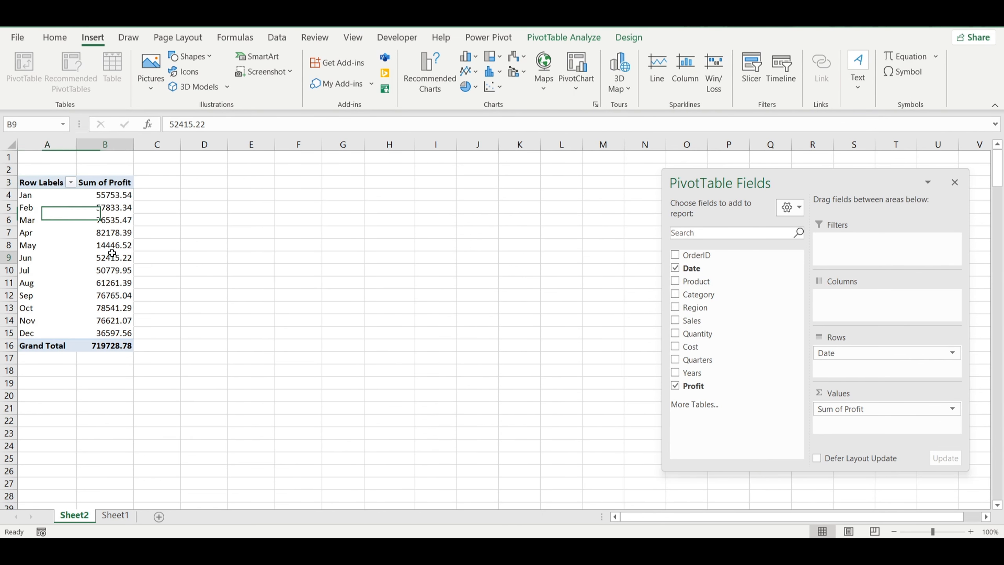
left_click(423, 76)
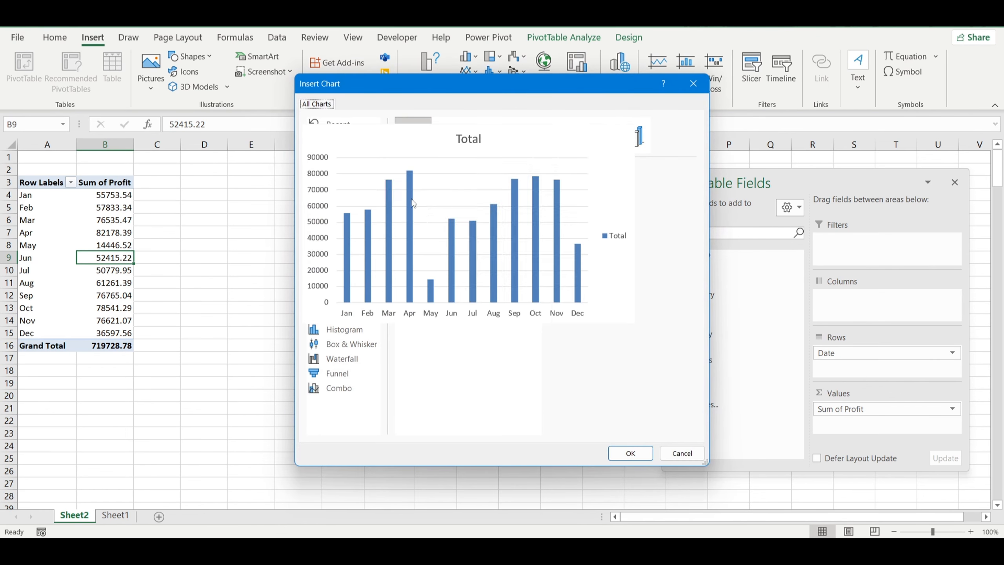
left_click(631, 453)
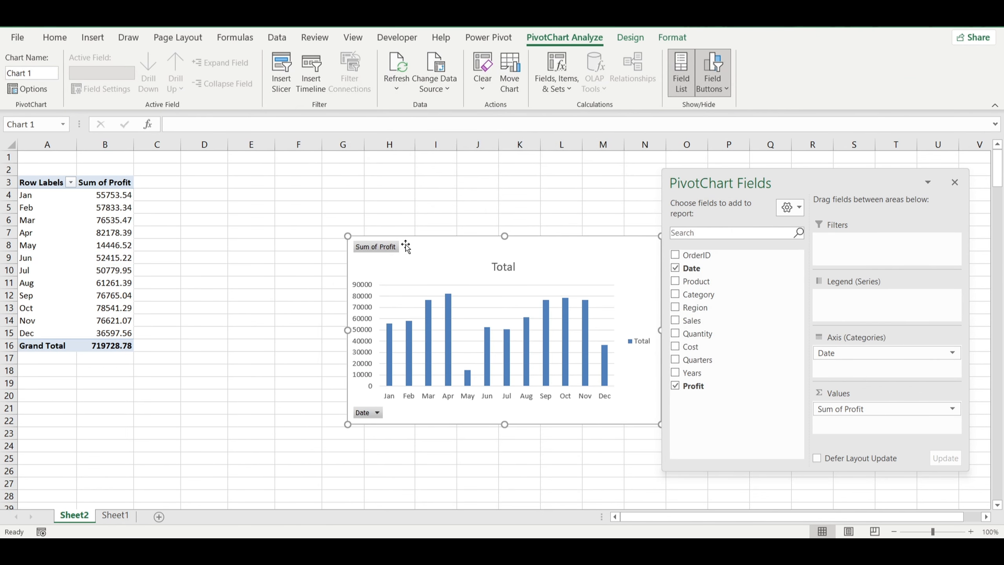
left_click_drag(421, 241, 358, 233)
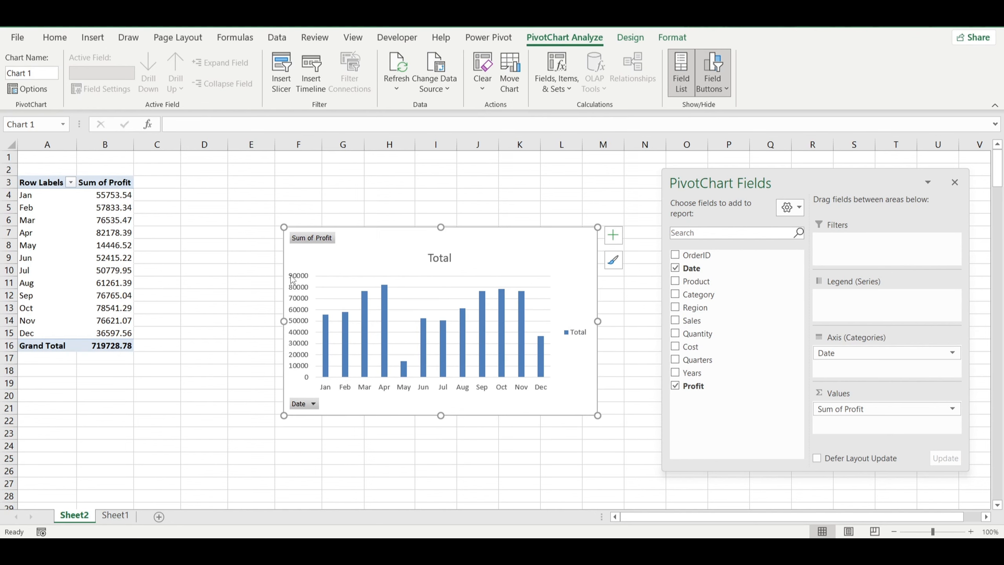
Add Sales to the pivot values below Profit so the chart plots both series
left_click(76, 265)
left_click(102, 246)
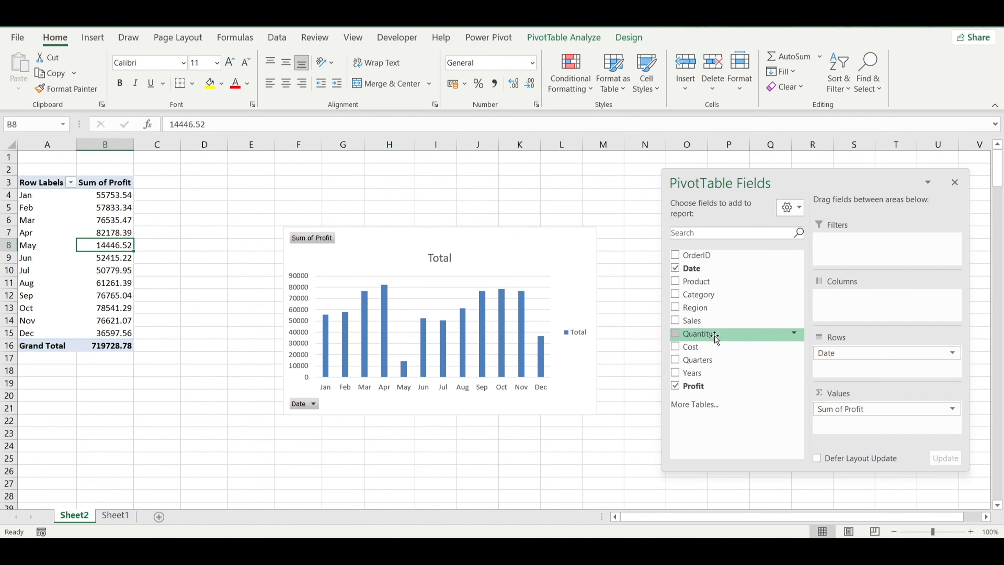
left_click_drag(713, 324, 871, 435)
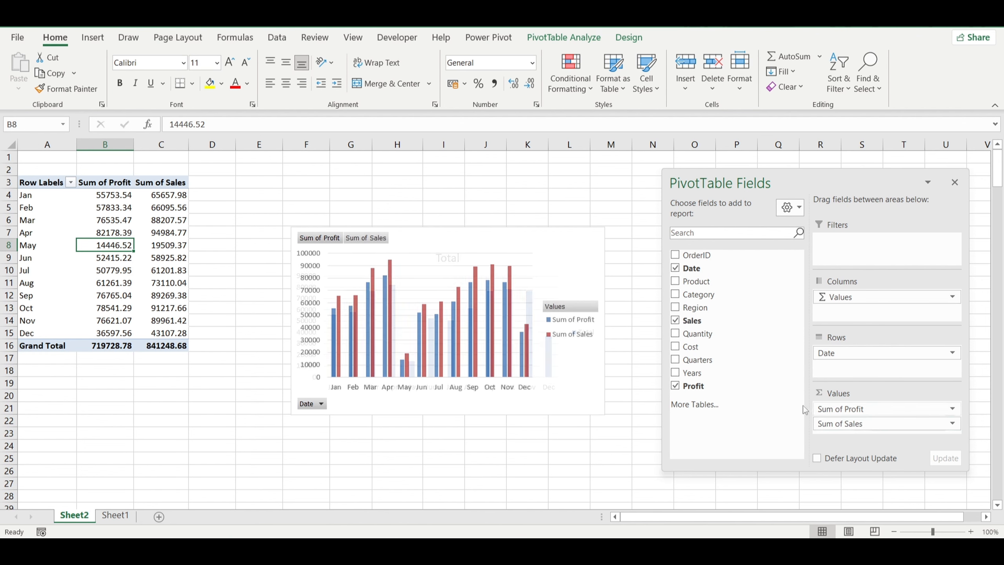
Widen the PivotChart and move it closer to the pivot table
left_click(600, 335)
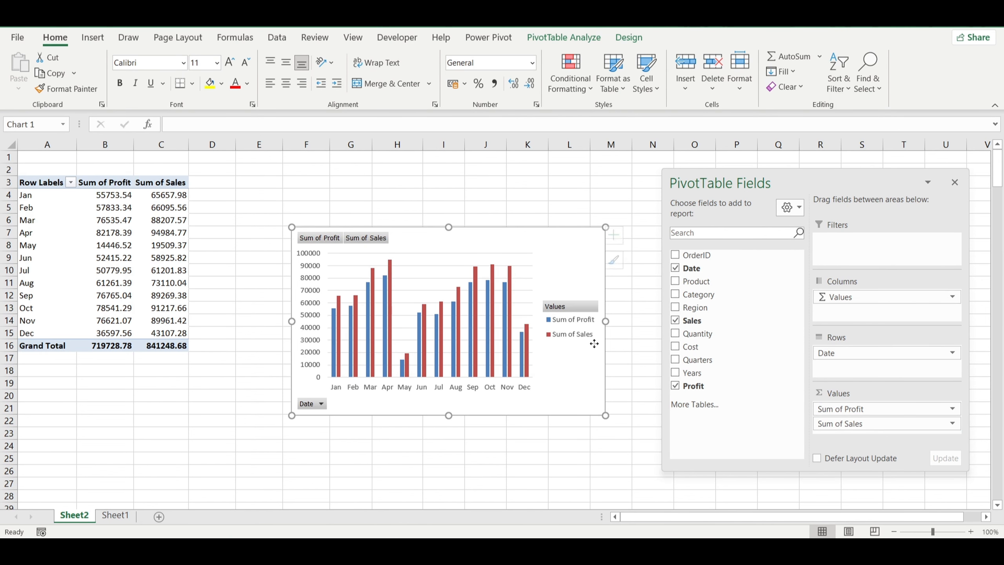
left_click_drag(605, 321, 656, 330)
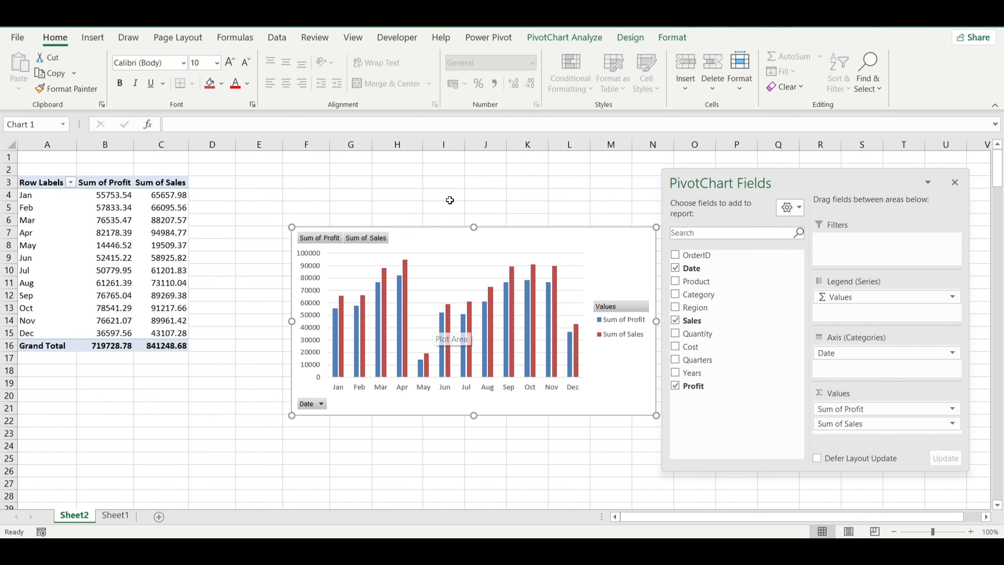
left_click_drag(439, 233, 352, 224)
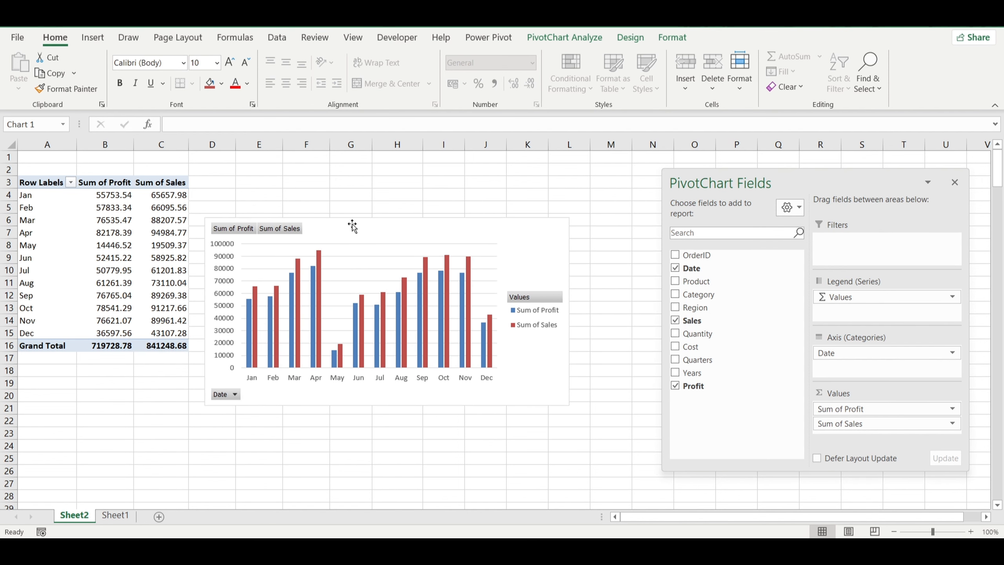
Insert a Product slicer for the pivot table and place it beside the PivotChart, clear of the plotted data
left_click(146, 253)
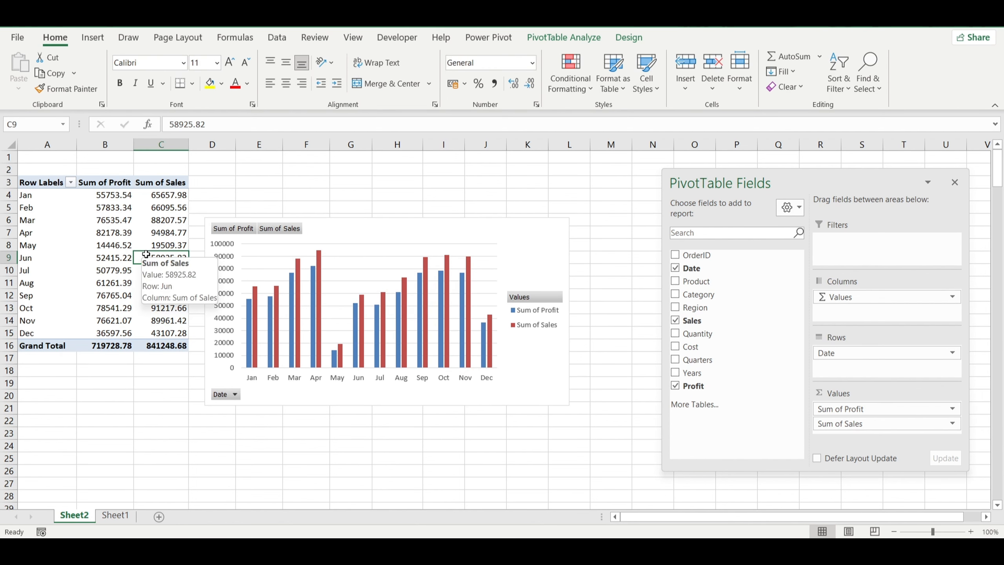
left_click(90, 37)
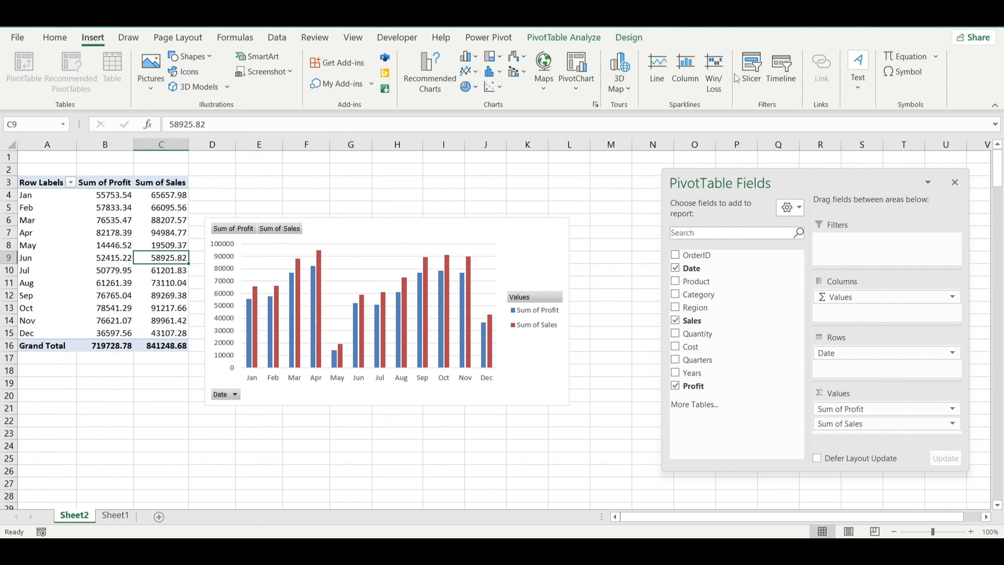
left_click(759, 75)
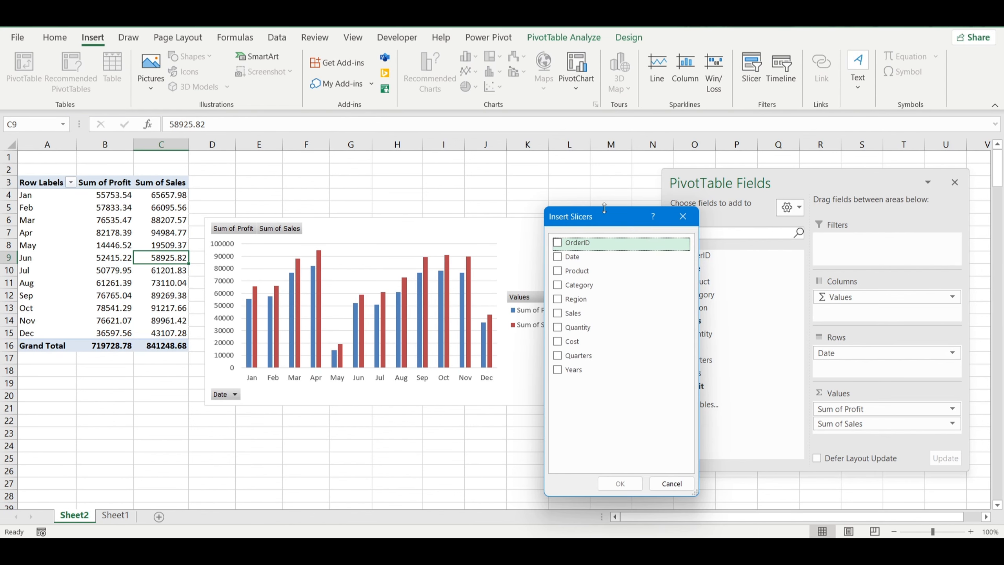
left_click(557, 301)
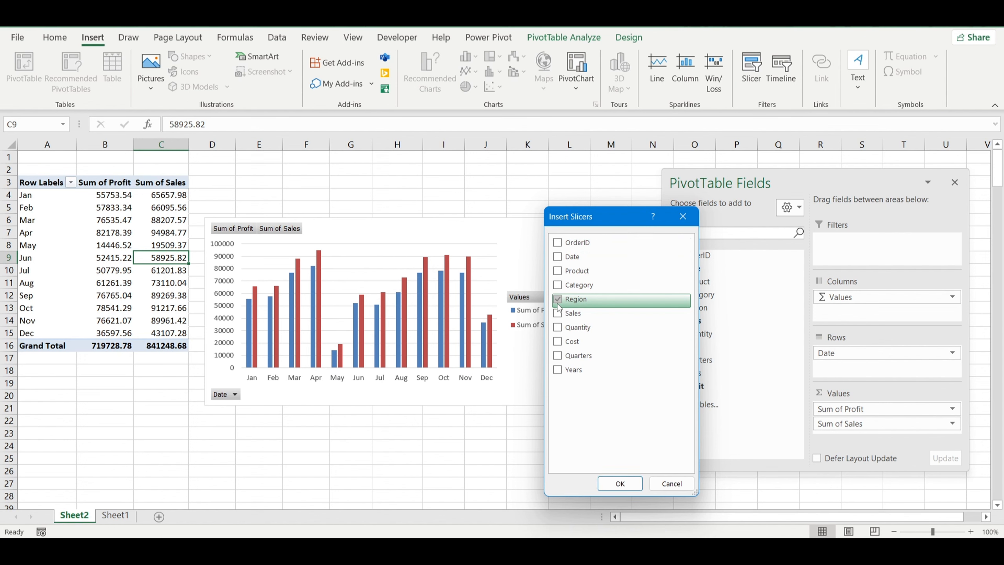
left_click(577, 271)
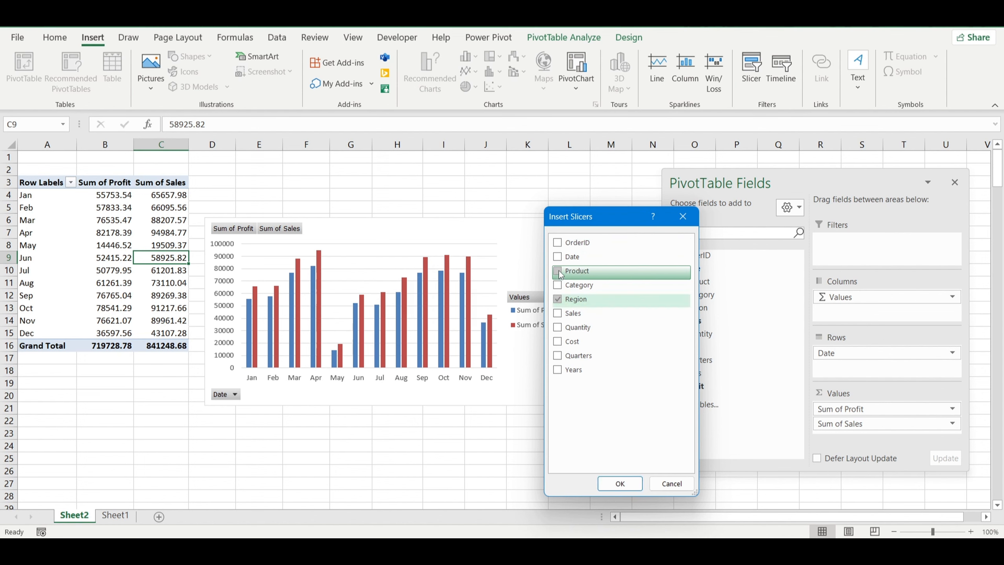
left_click(575, 301)
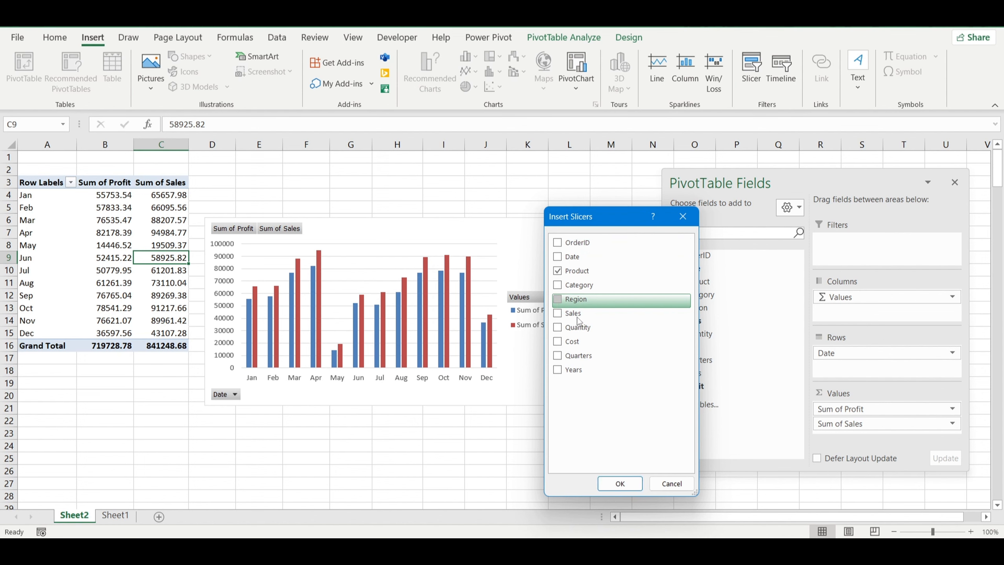
left_click(620, 483)
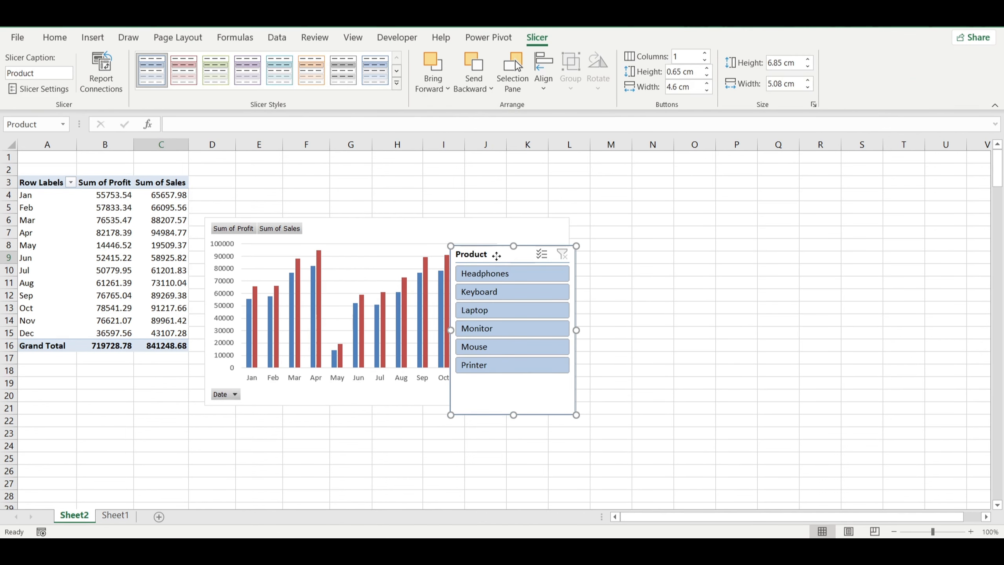
left_click_drag(496, 256, 663, 227)
Filter the pivot table and chart with the slicer by Headphones, Keyboard, Laptop, Monitor and Mouse in turn, ending on Printer
left_click(674, 245)
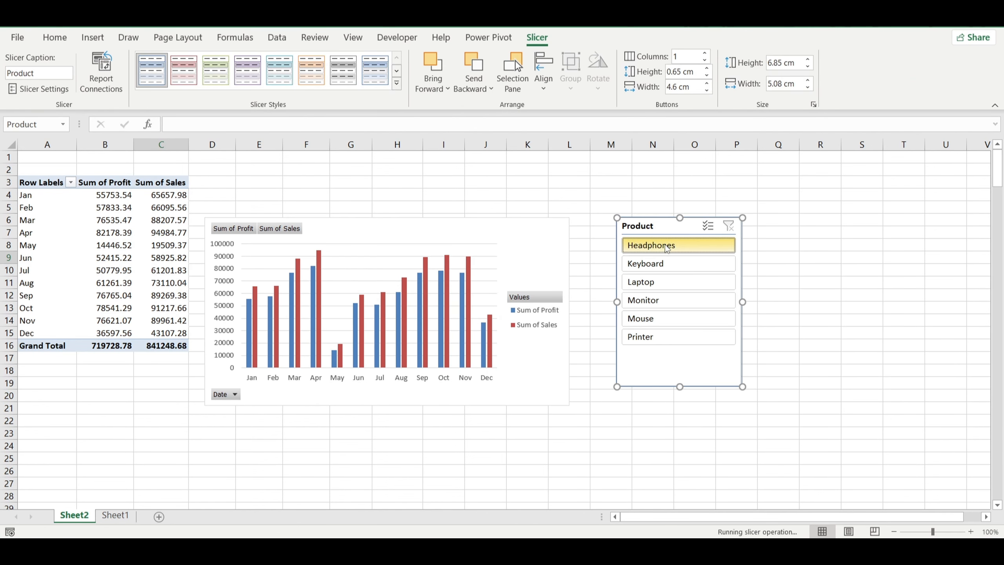
left_click(688, 263, "ctrl")
left_click(690, 271)
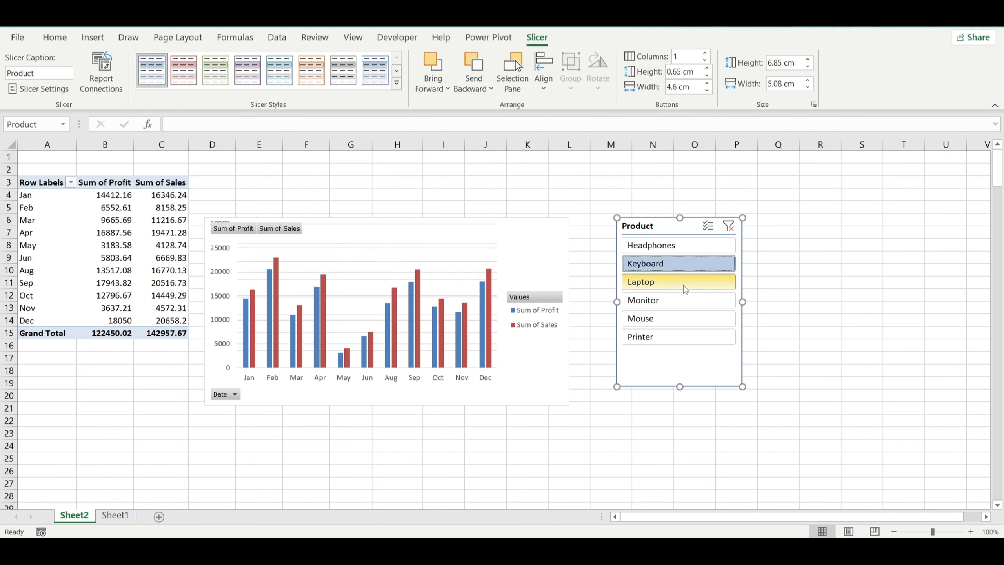
left_click(683, 285)
left_click(691, 305)
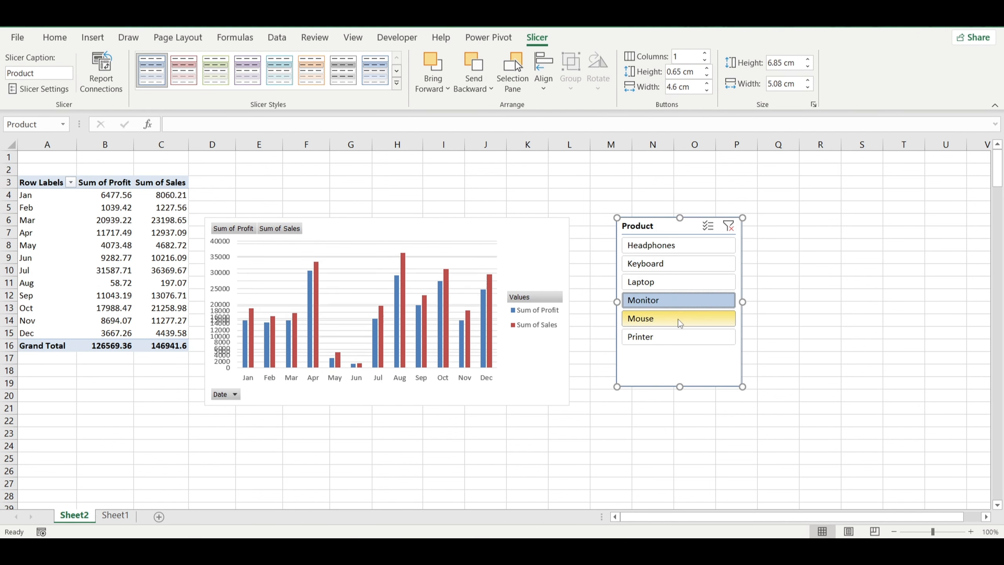
left_click(683, 320)
left_click(675, 340)
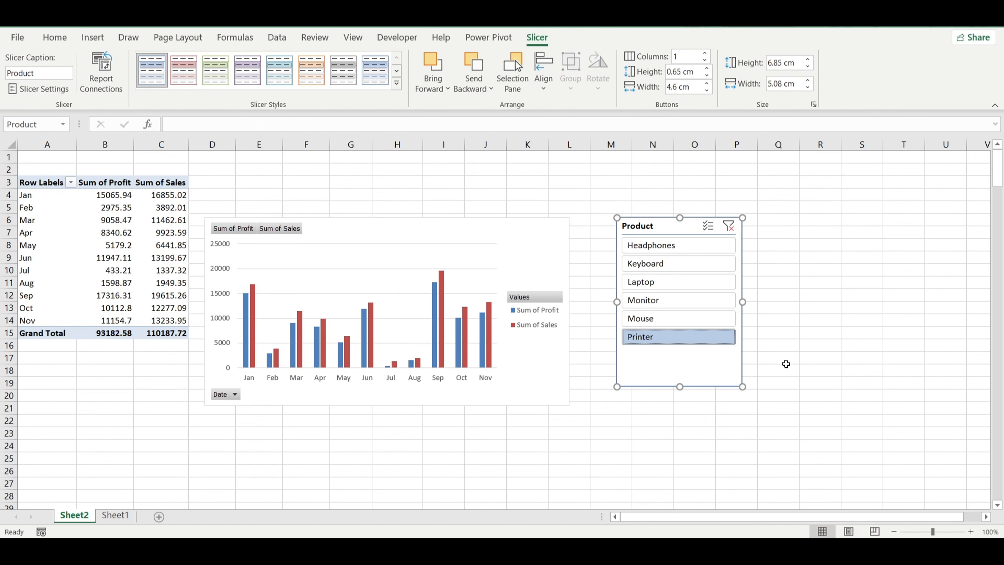
Look over the source order table on Sheet1 and return to the pivot report on Sheet2
left_click(115, 515)
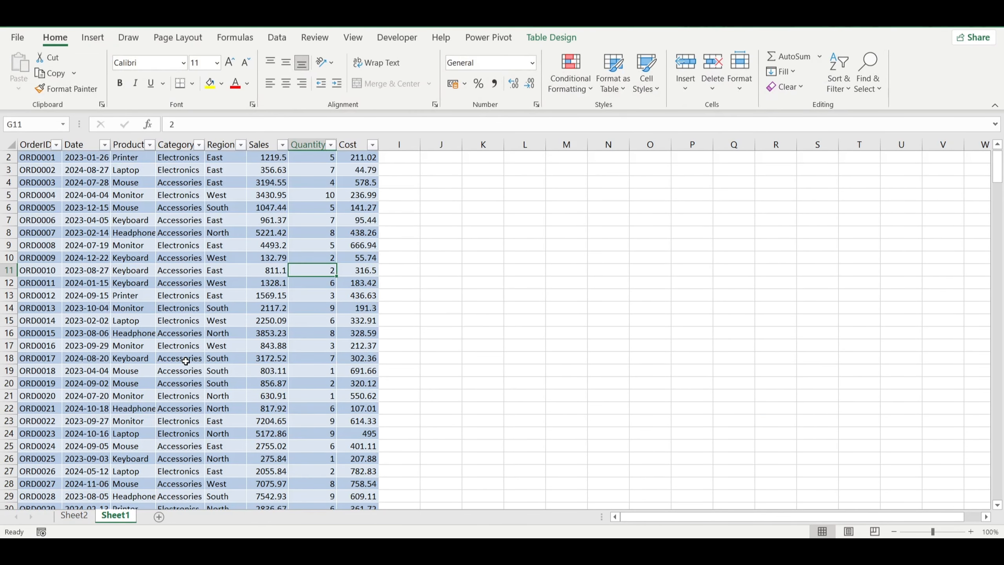
scroll(186, 361, "up", 1)
left_click(71, 521)
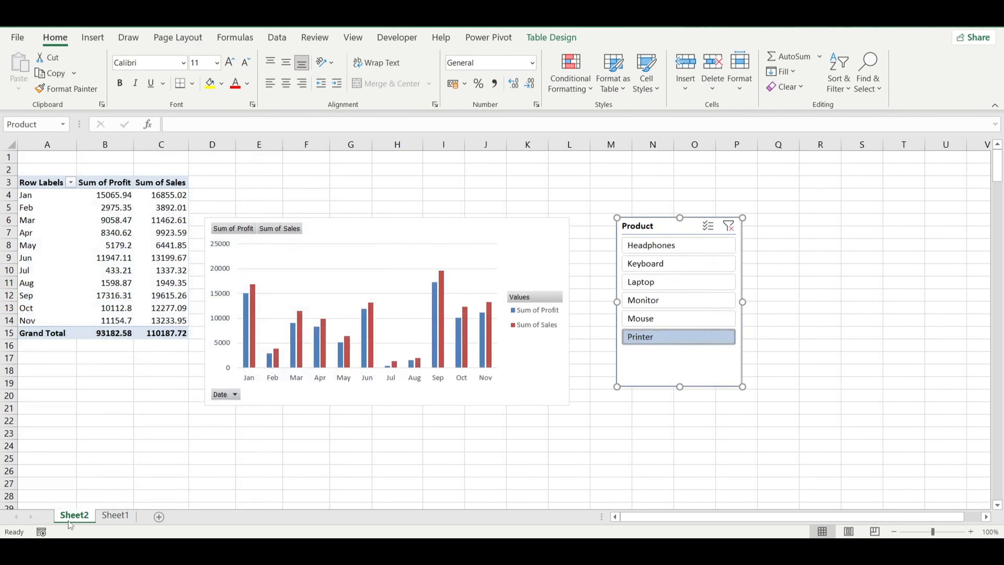